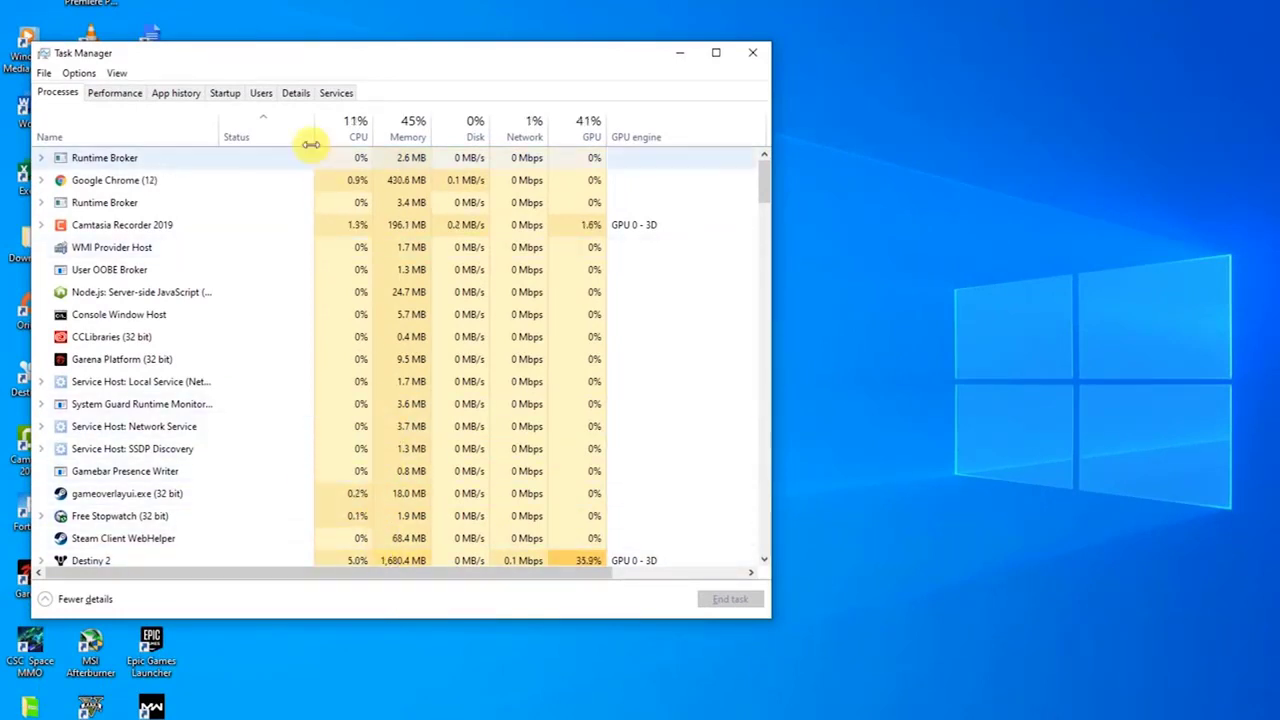
Step: Set the priority of the destiny2.exe process to High in Task Manager's detailed process list, confirm the change and close Task Manager
{"action": "left_click", "coordinate": [295, 94]}
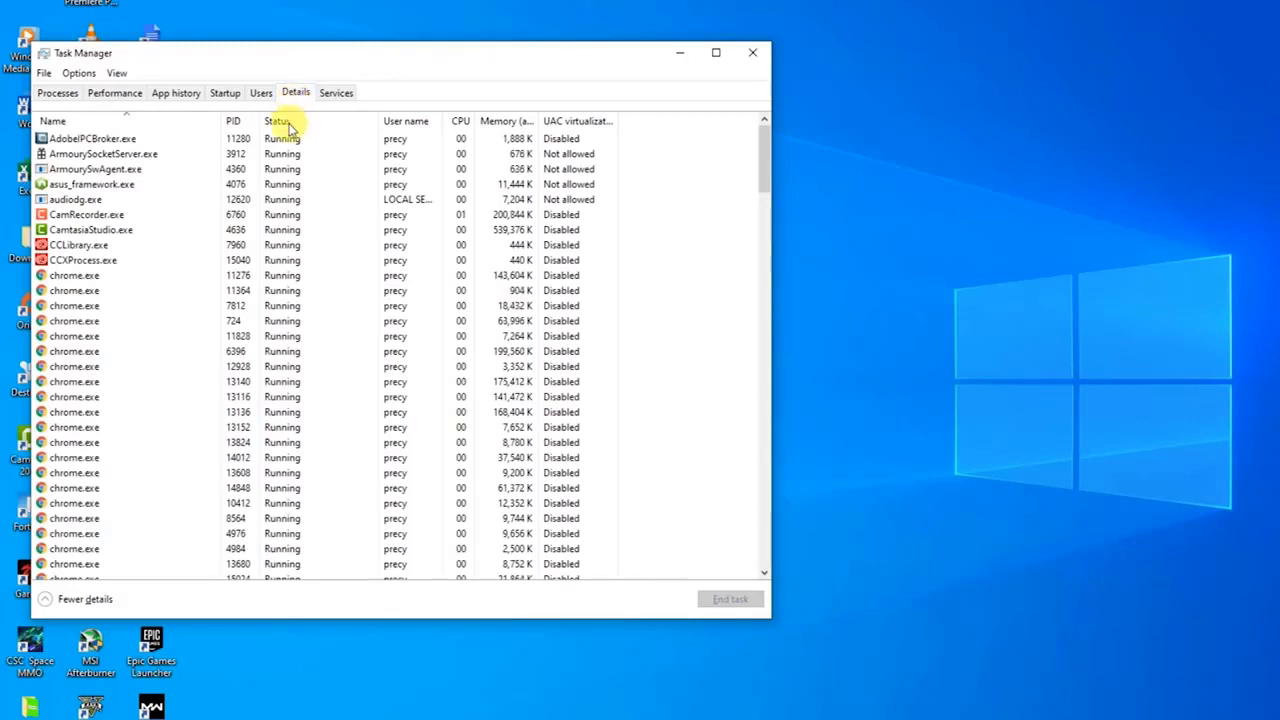
{"action": "scroll", "coordinate": [137, 380], "scroll_direction": "down", "scroll_amount": 3}
{"action": "left_click", "coordinate": [137, 376]}
{"action": "scroll", "coordinate": [143, 387], "scroll_direction": "down", "scroll_amount": 2}
{"action": "scroll", "coordinate": [143, 387], "scroll_direction": "down", "scroll_amount": 3}
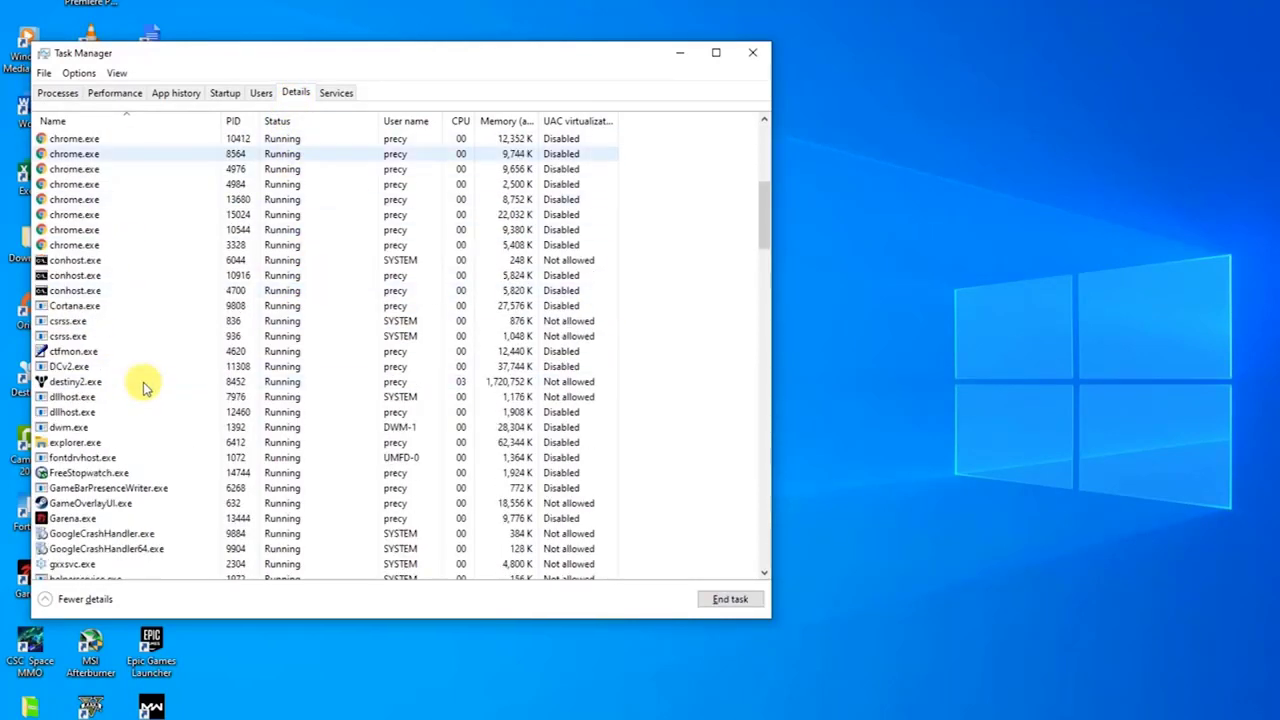
{"action": "left_click", "coordinate": [90, 382]}
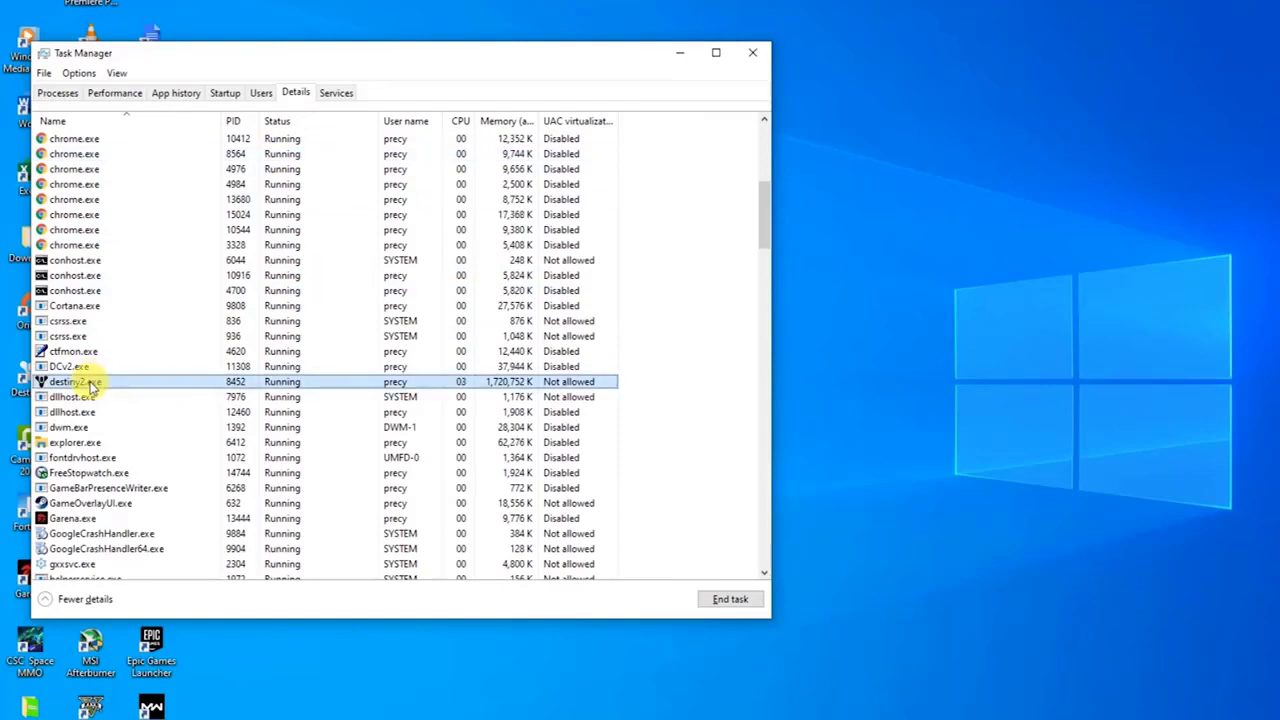
{"action": "right_click", "coordinate": [90, 383]}
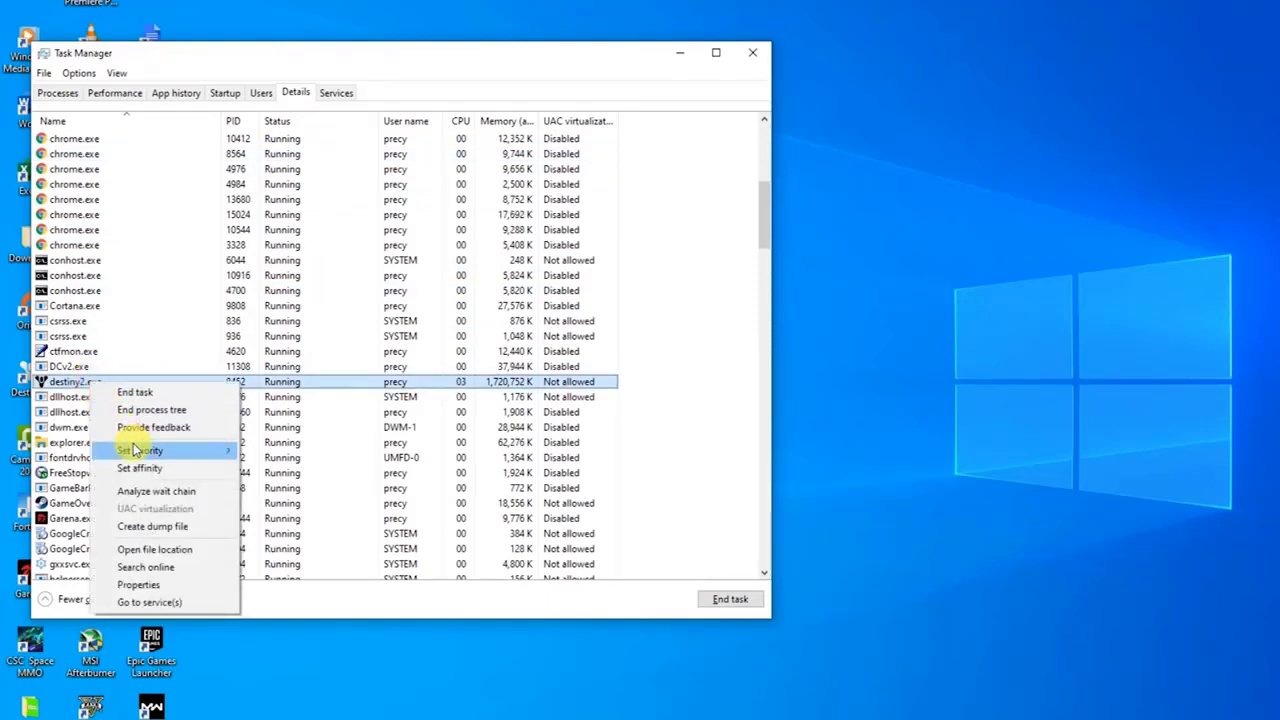
{"action": "mouse_move", "coordinate": [135, 450]}
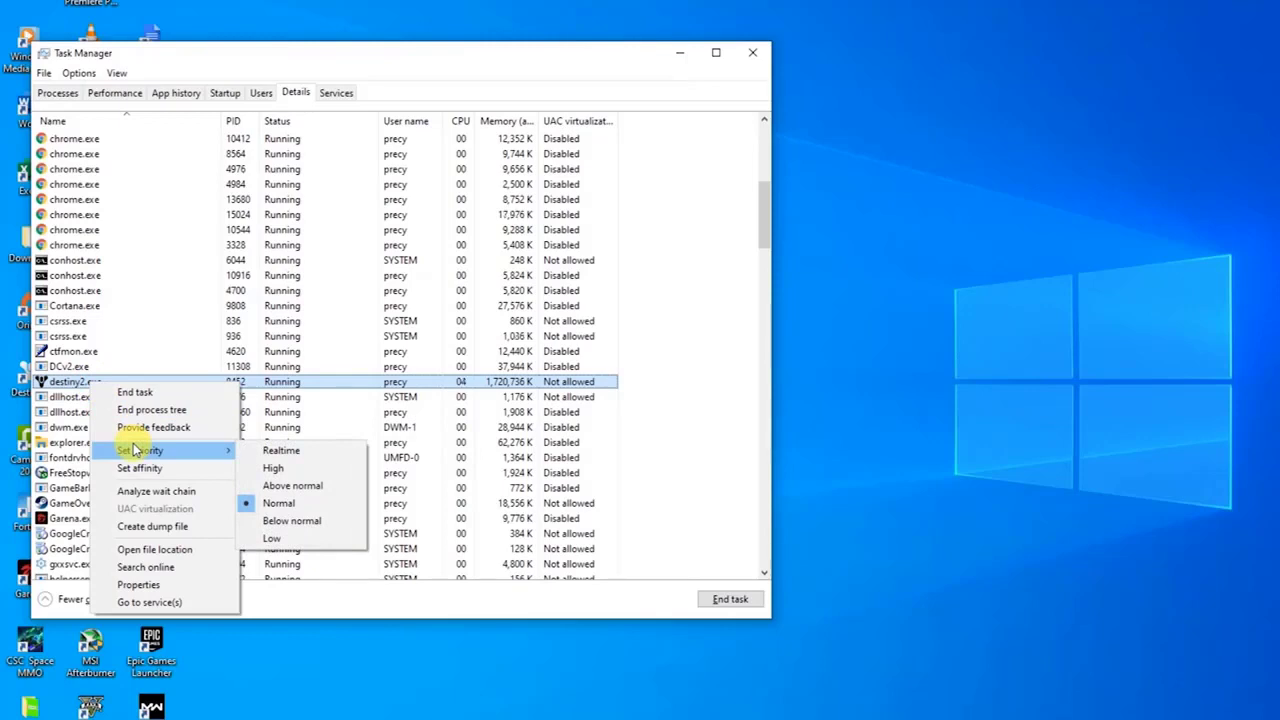
{"action": "left_click", "coordinate": [276, 475]}
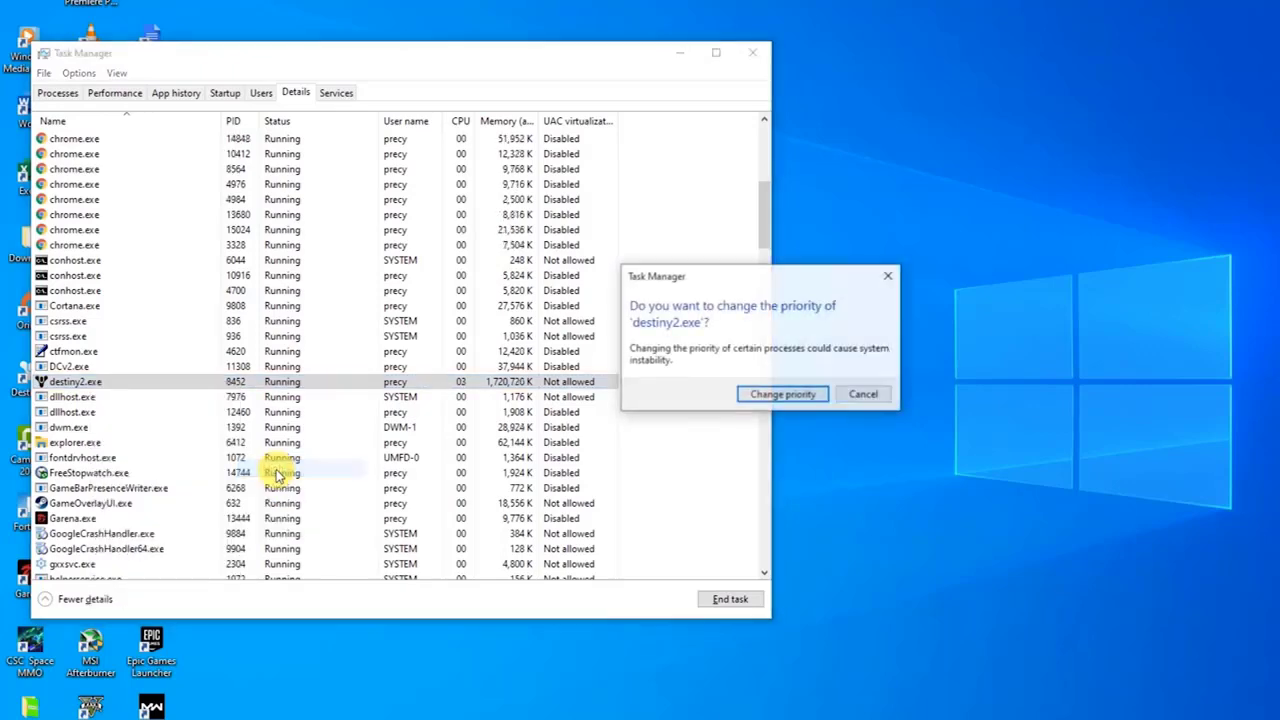
{"action": "left_click", "coordinate": [806, 397]}
{"action": "left_click", "coordinate": [752, 55]}
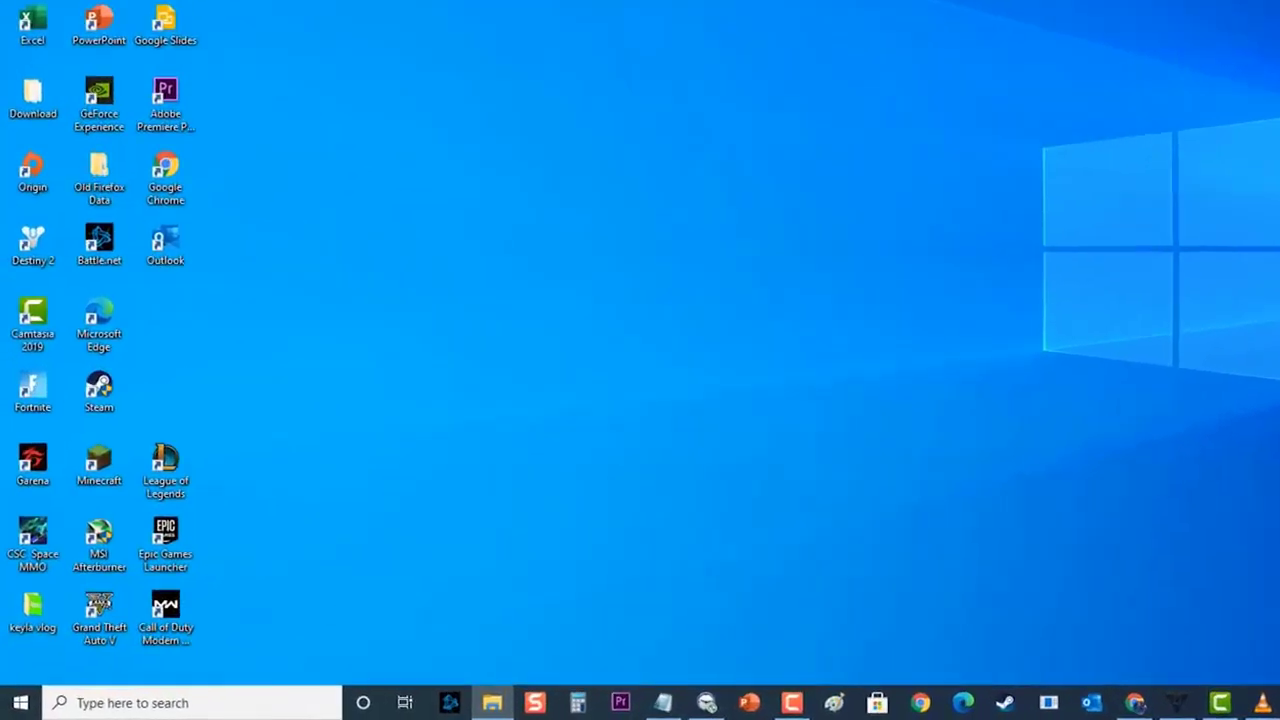
Step: Open the Virus & threat protection settings of Windows Security from Update & Security in Windows Settings
{"action": "left_click", "coordinate": [27, 698]}
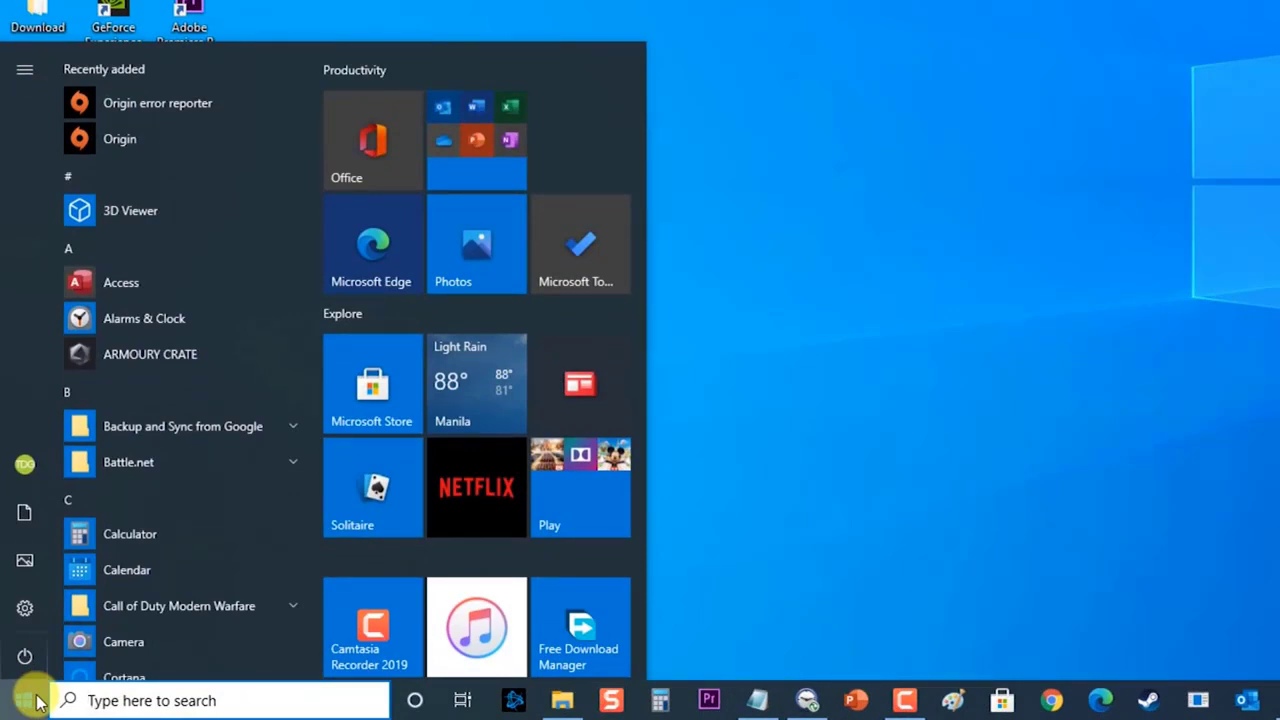
{"action": "left_click", "coordinate": [25, 608]}
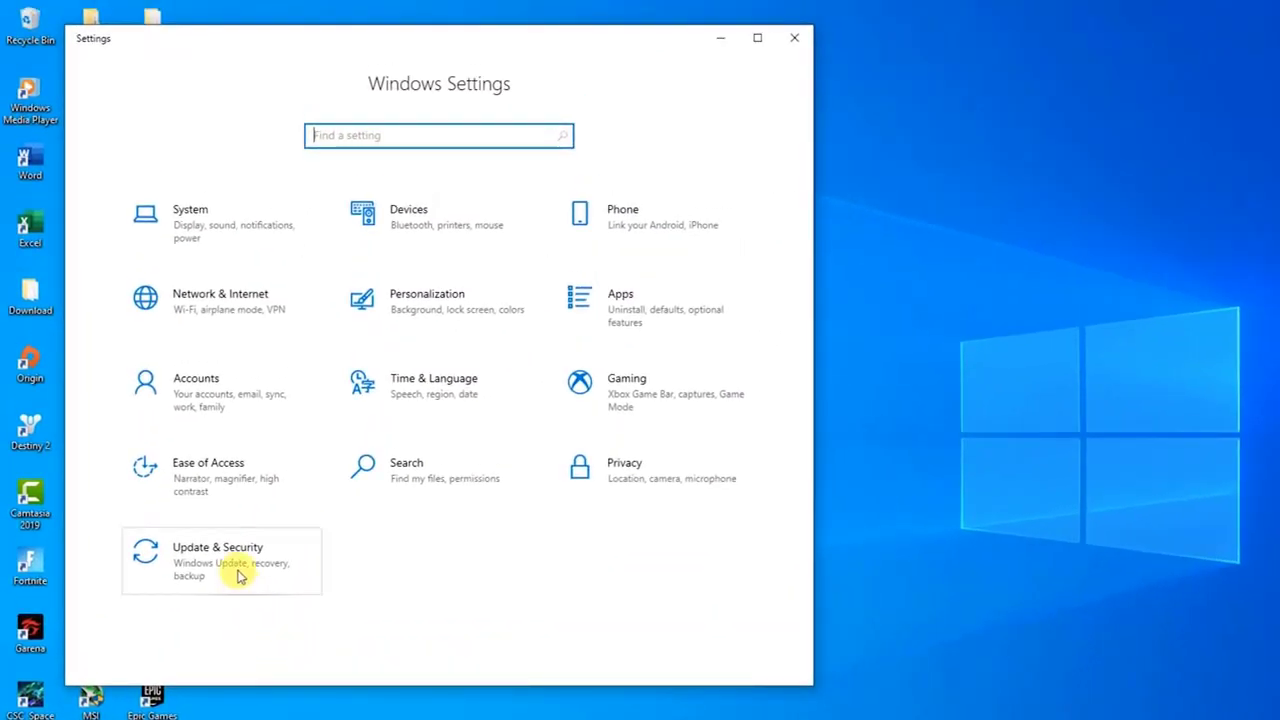
{"action": "left_click", "coordinate": [238, 577]}
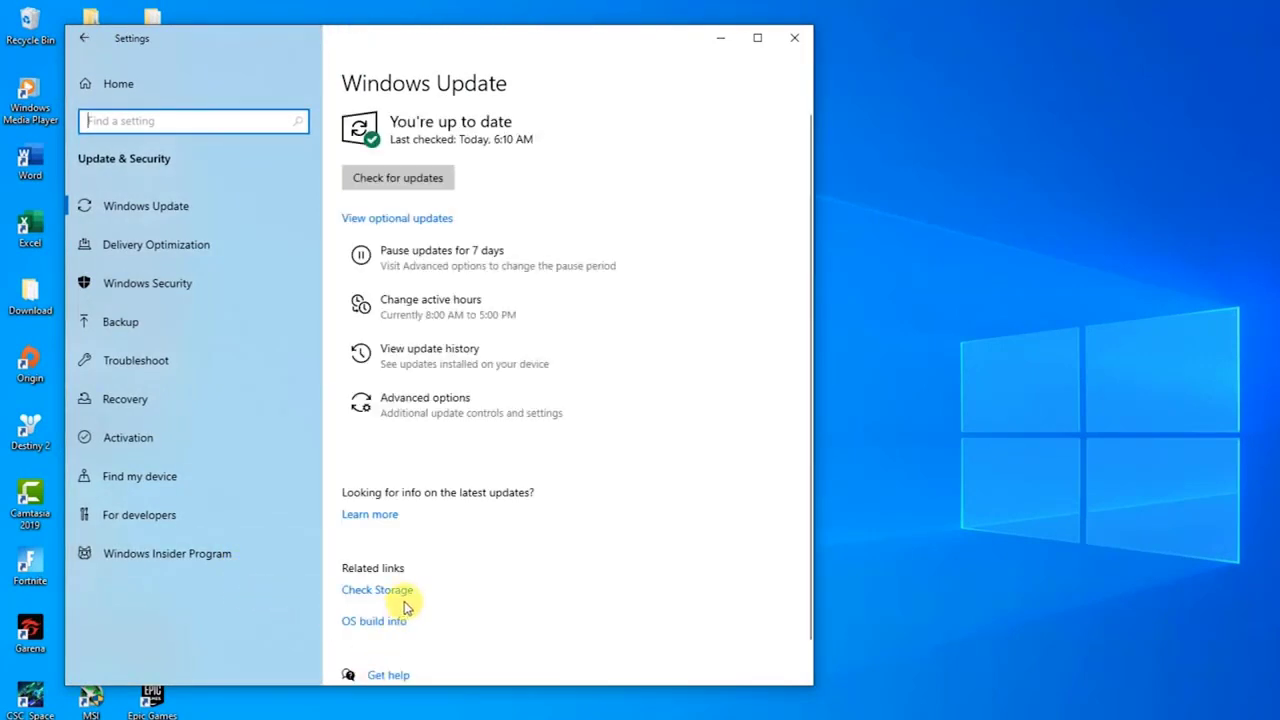
{"action": "left_click", "coordinate": [210, 286]}
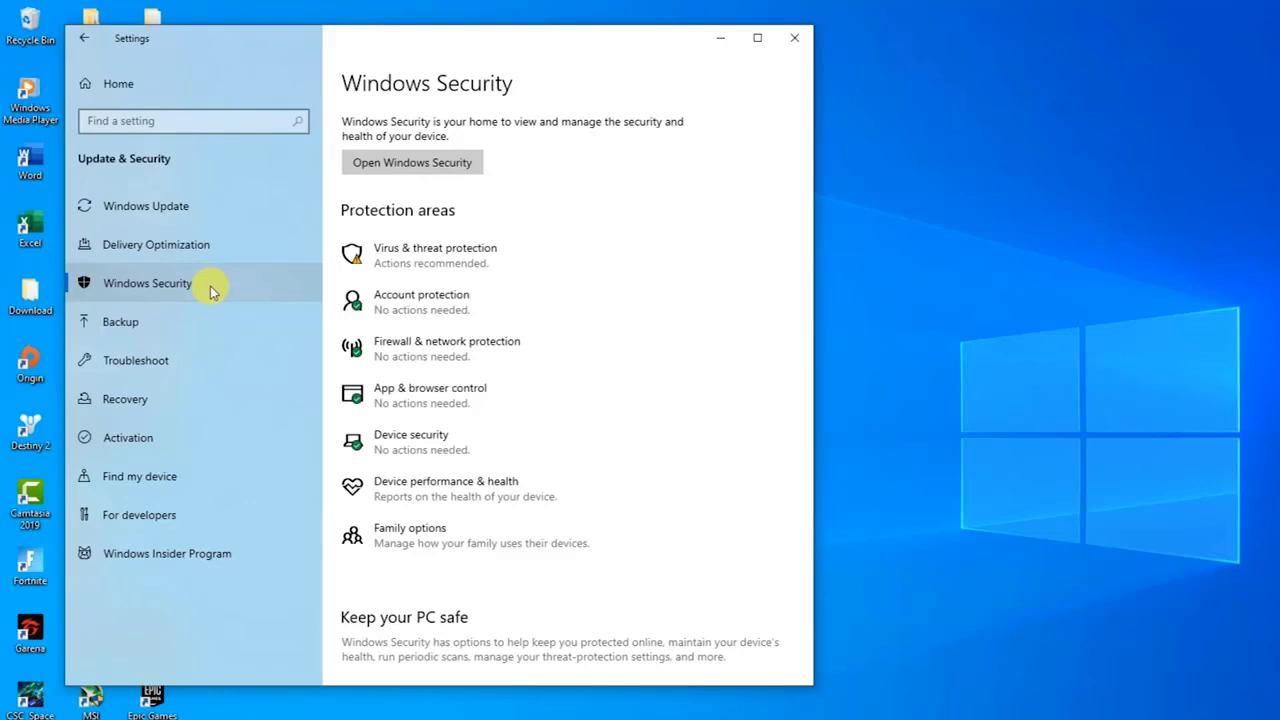
{"action": "left_click", "coordinate": [420, 258]}
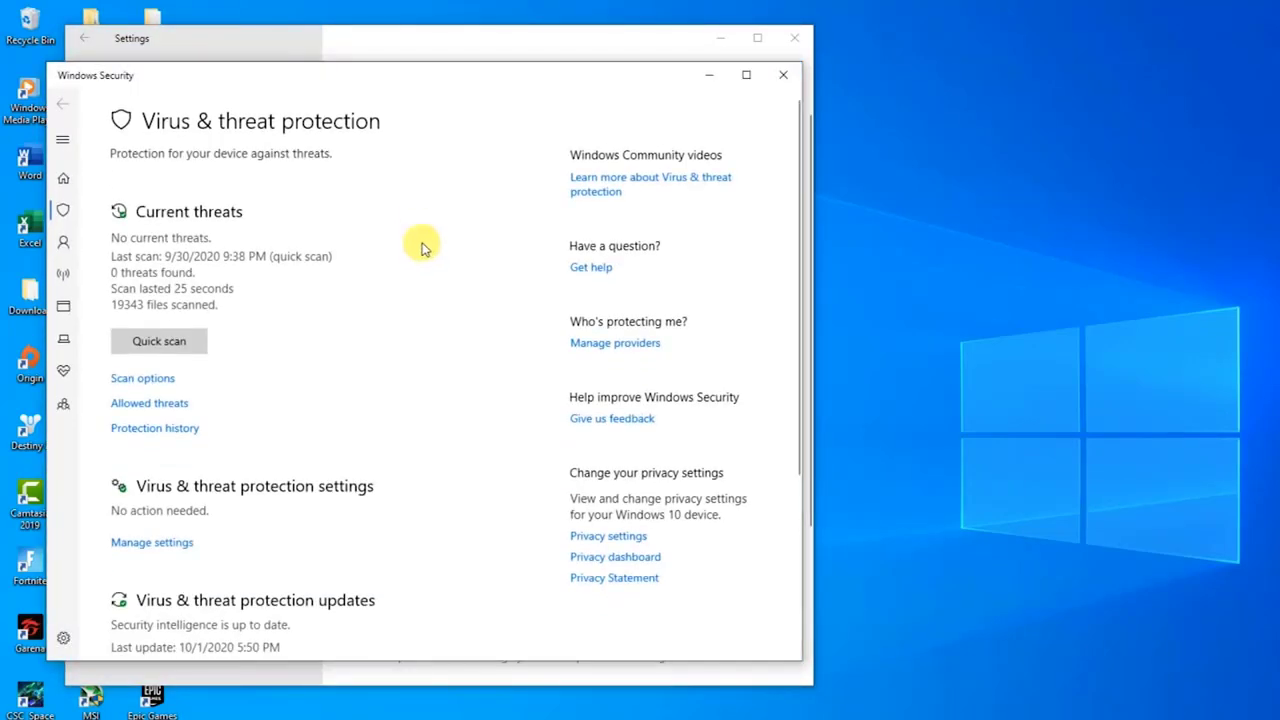
{"action": "scroll", "coordinate": [237, 462], "scroll_direction": "down", "scroll_amount": 3}
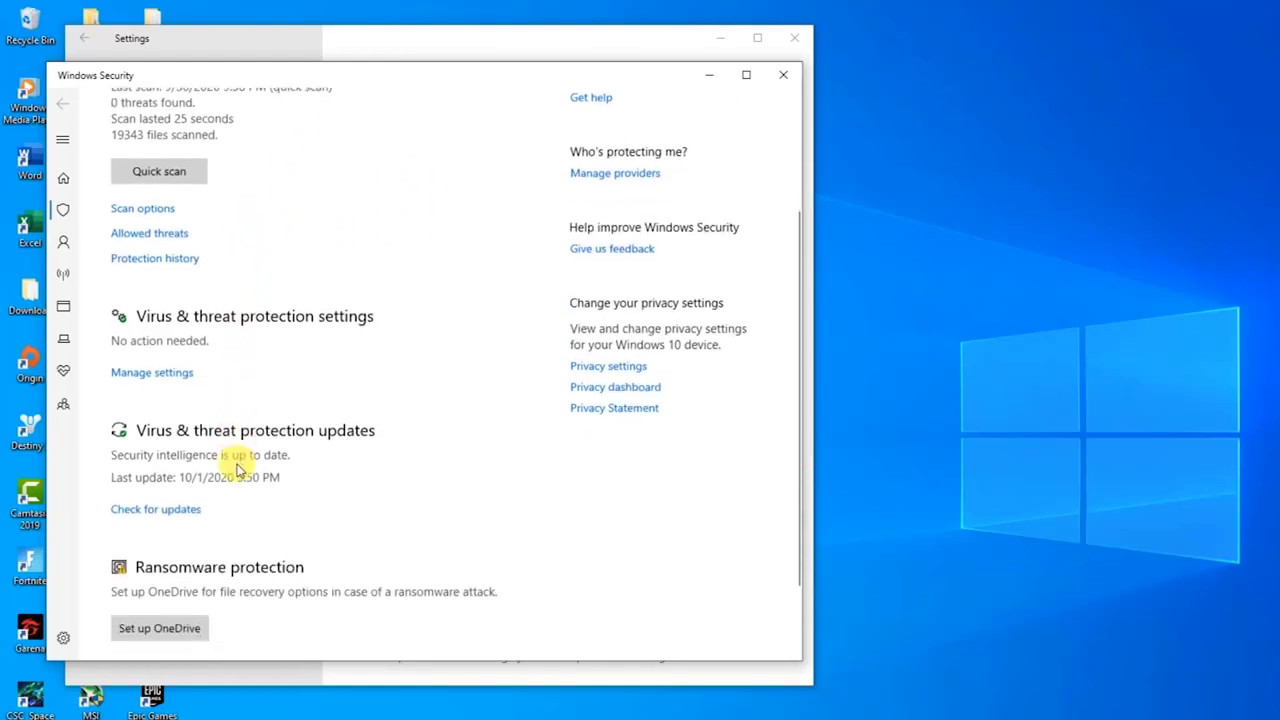
{"action": "left_click", "coordinate": [182, 373]}
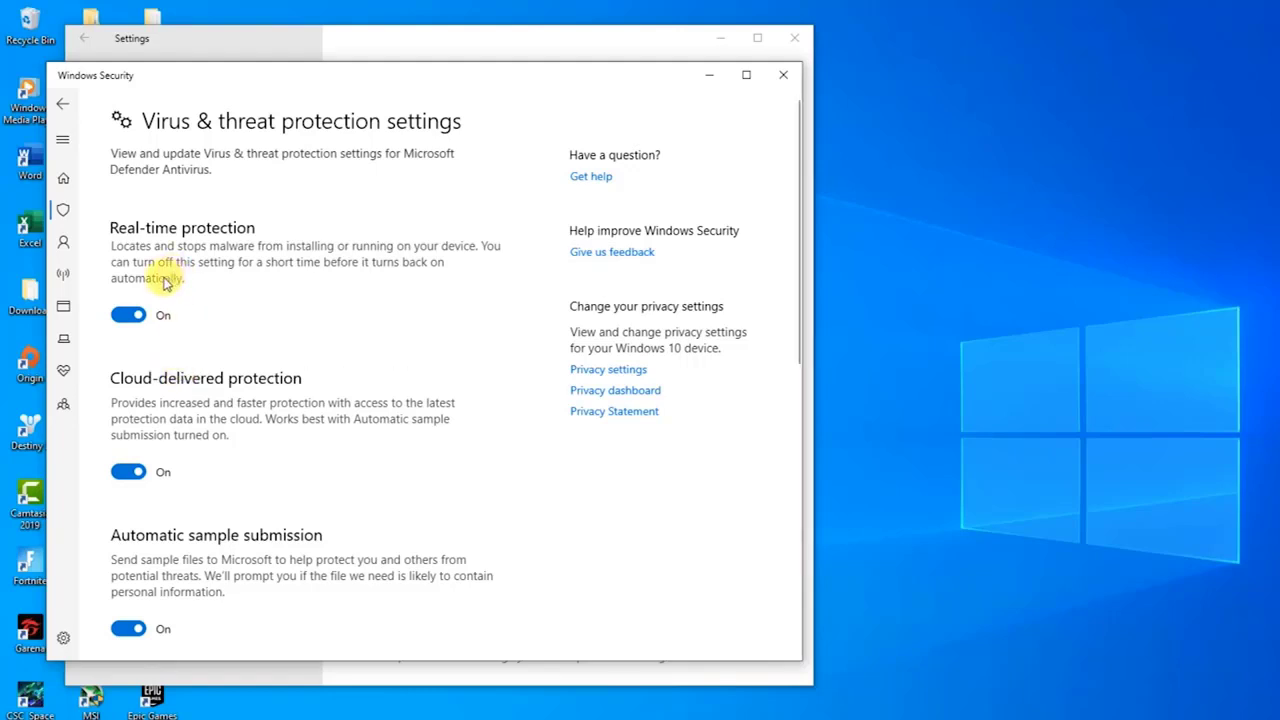
Step: Turn off Real-time protection, allow the change, and close the Windows Security and Settings windows
{"action": "left_click", "coordinate": [127, 316]}
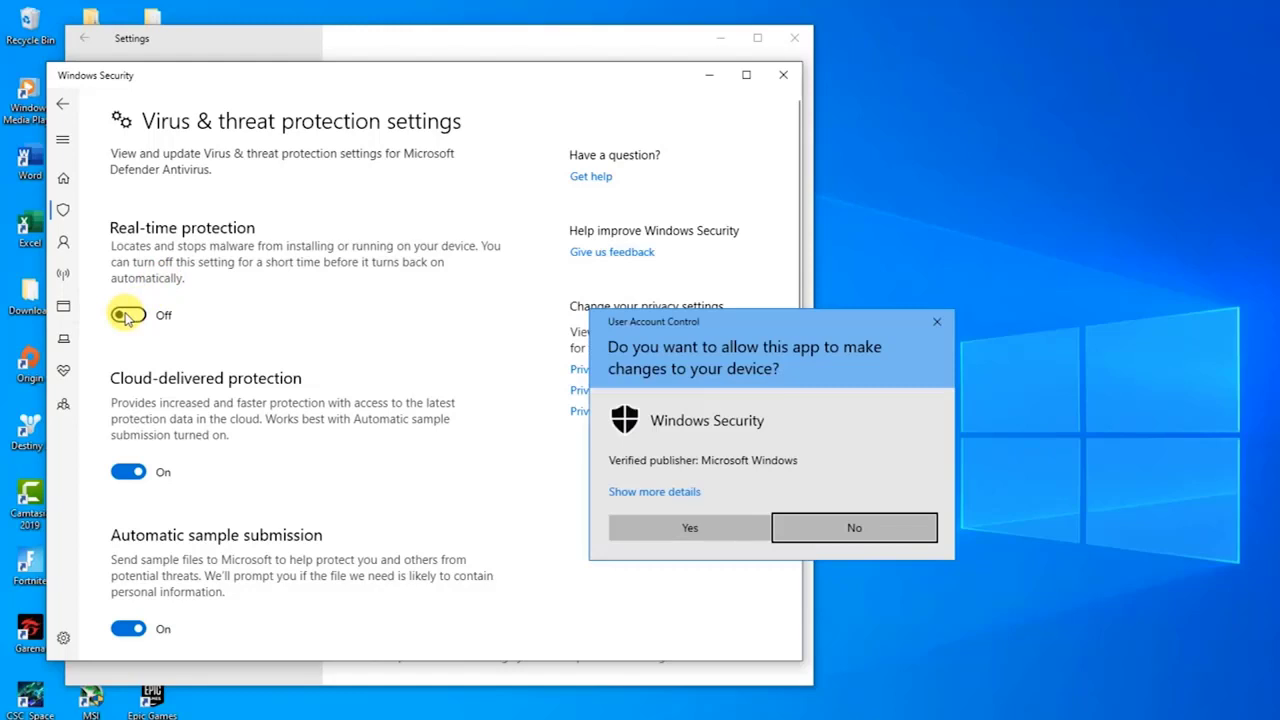
{"action": "left_click", "coordinate": [690, 528]}
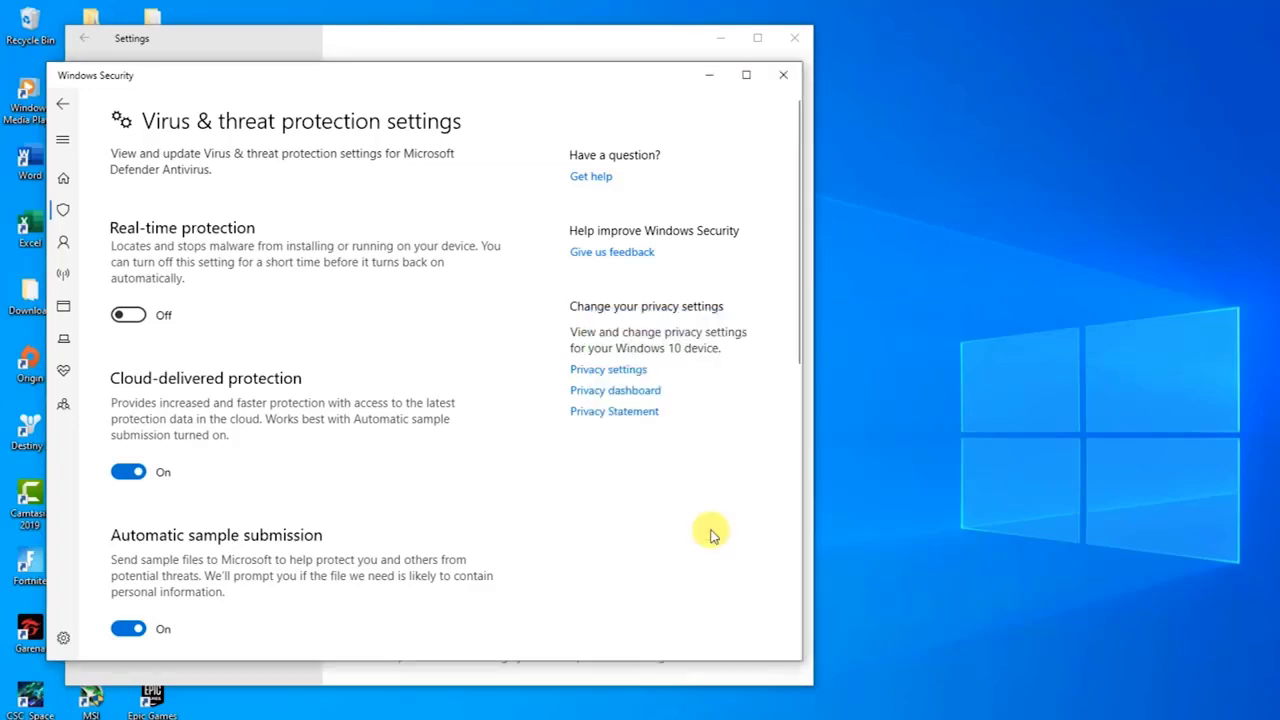
{"action": "left_click", "coordinate": [783, 76]}
{"action": "left_click", "coordinate": [791, 38]}
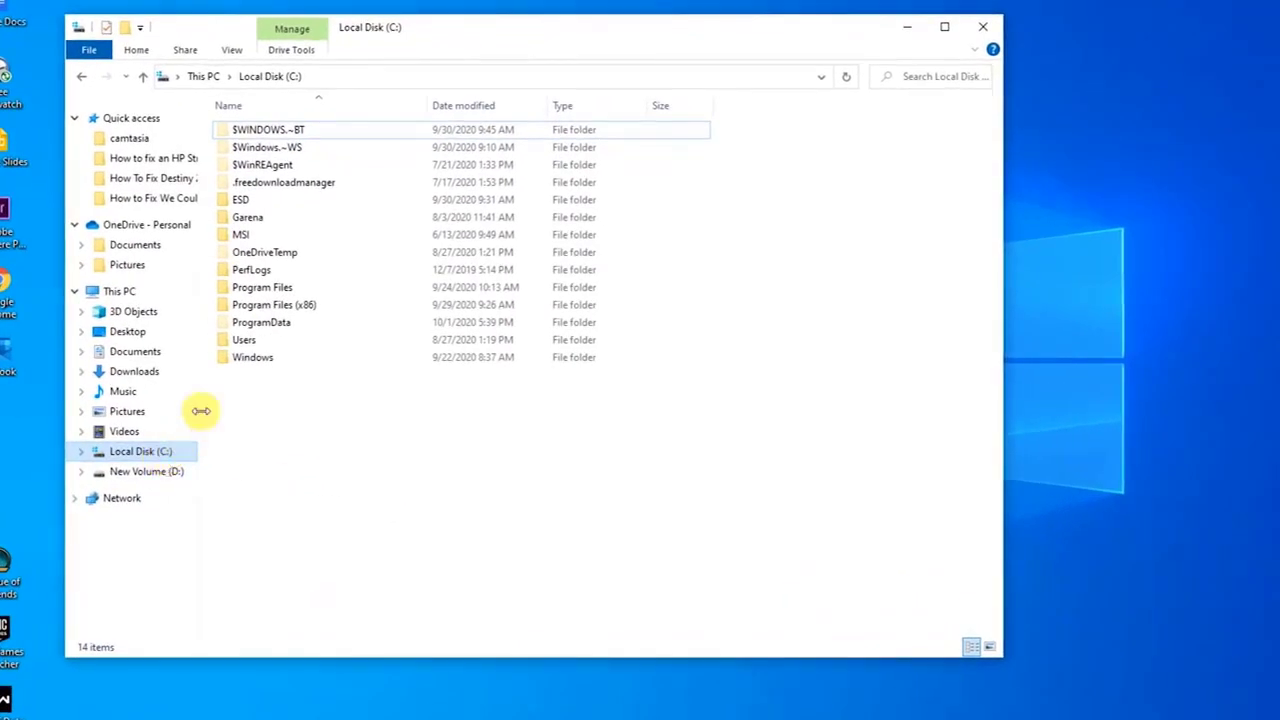
Step: Set Battle.net Launcher in C:\Program Files (x86)\Battle.net to run as an administrator in its compatibility properties
{"action": "double_click", "coordinate": [263, 309]}
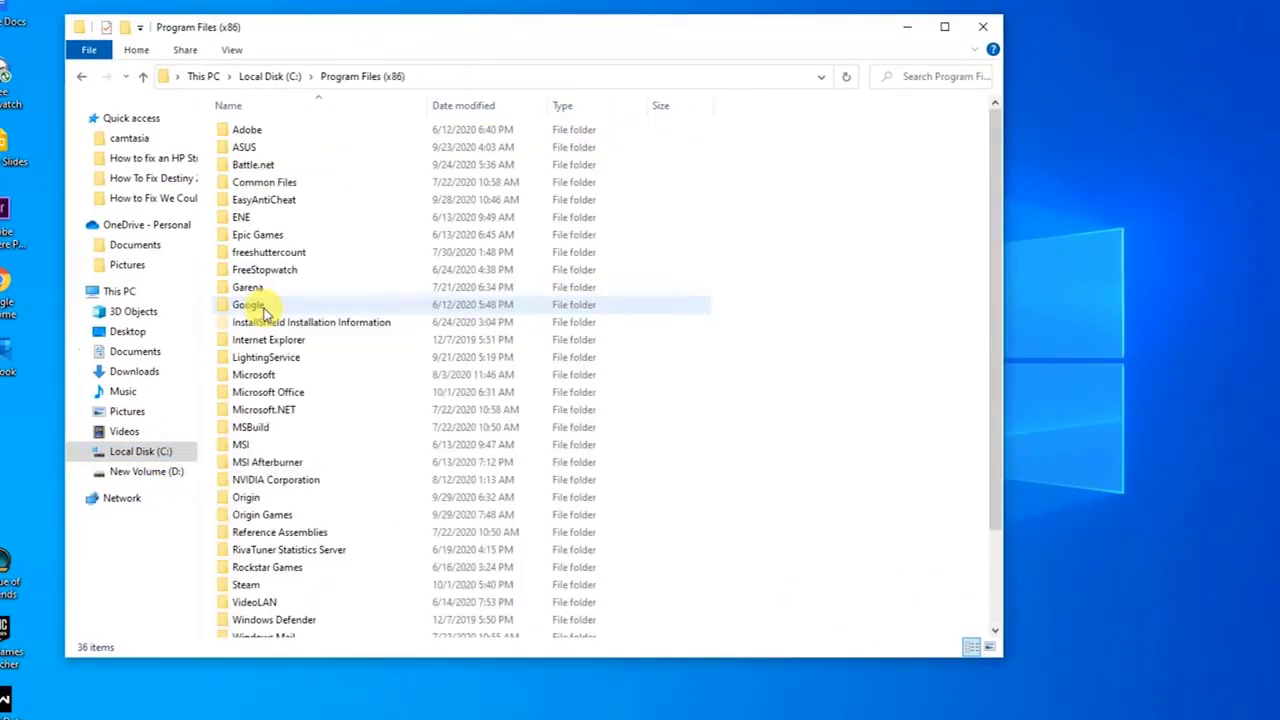
{"action": "double_click", "coordinate": [276, 166]}
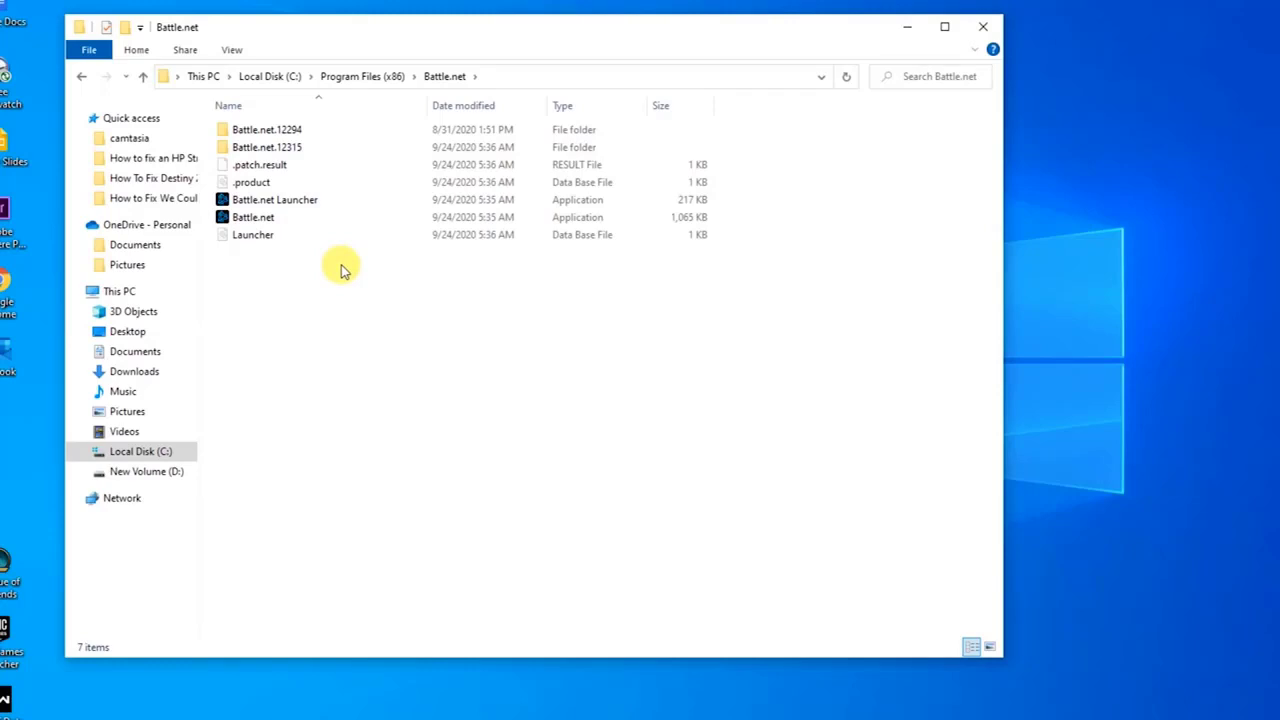
{"action": "left_click", "coordinate": [272, 200]}
{"action": "right_click", "coordinate": [274, 202]}
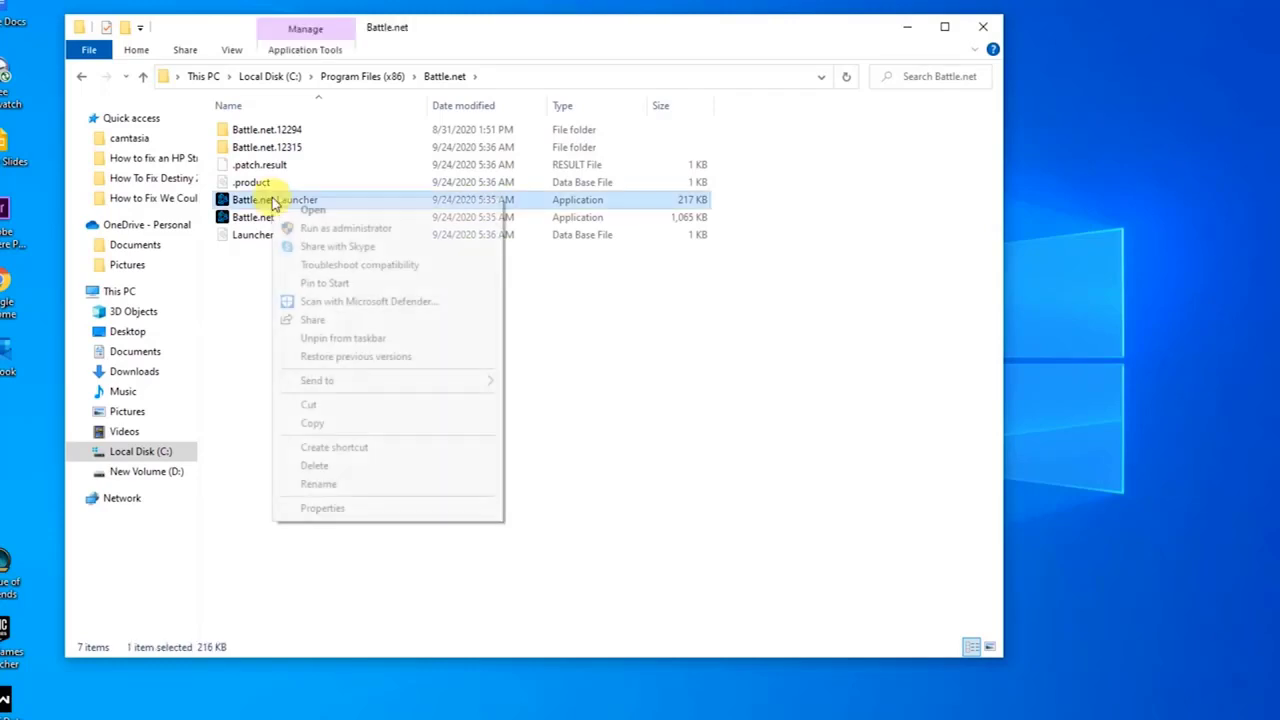
{"action": "left_click", "coordinate": [380, 508]}
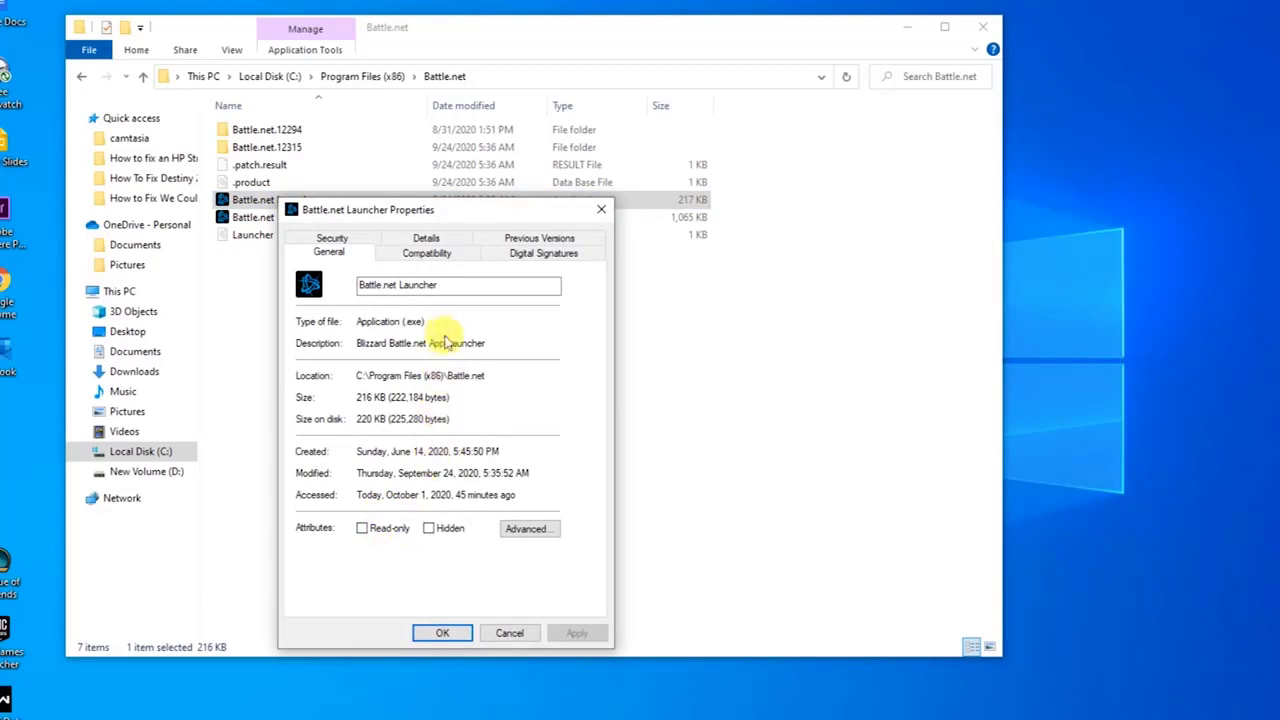
{"action": "left_click", "coordinate": [449, 259]}
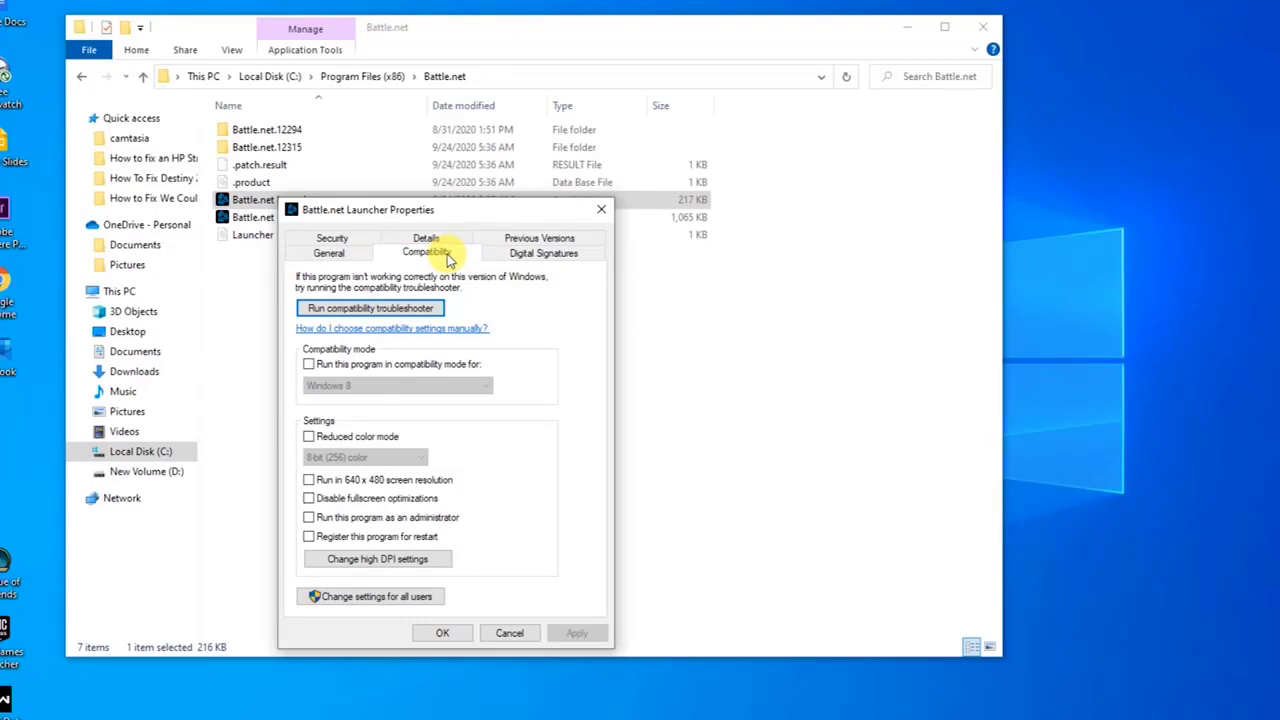
{"action": "left_click", "coordinate": [309, 519]}
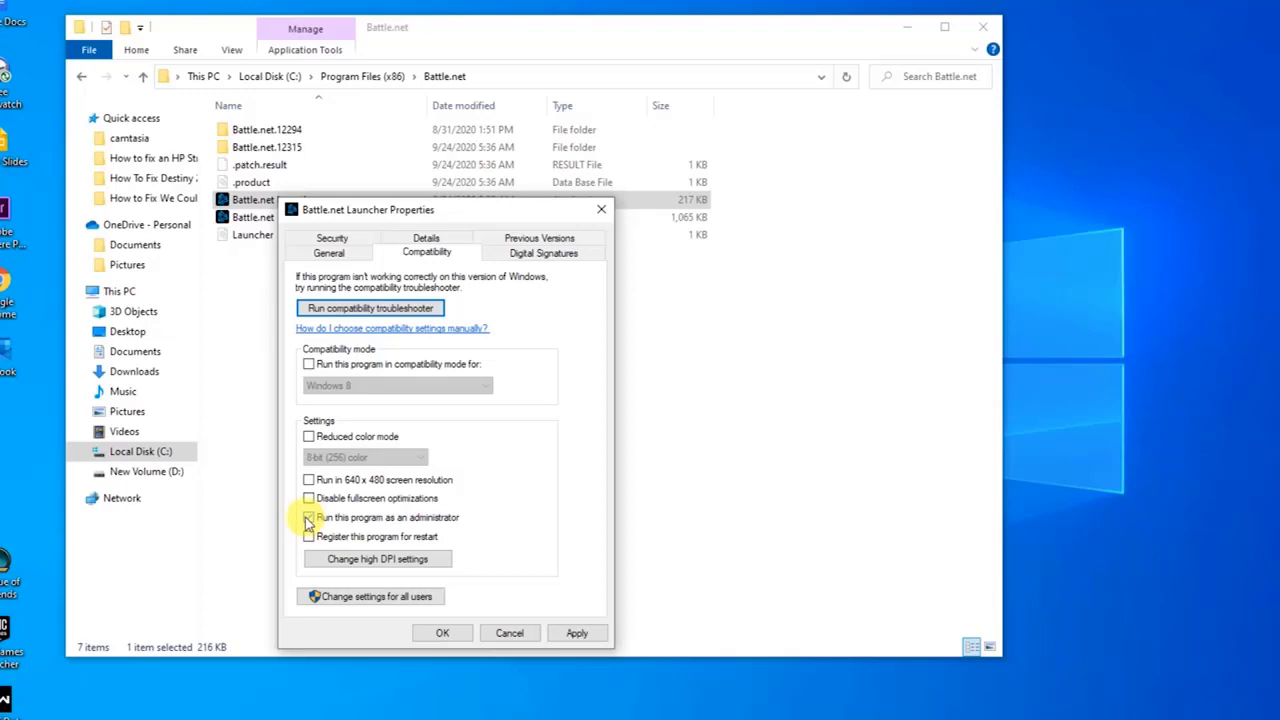
{"action": "left_click", "coordinate": [577, 633]}
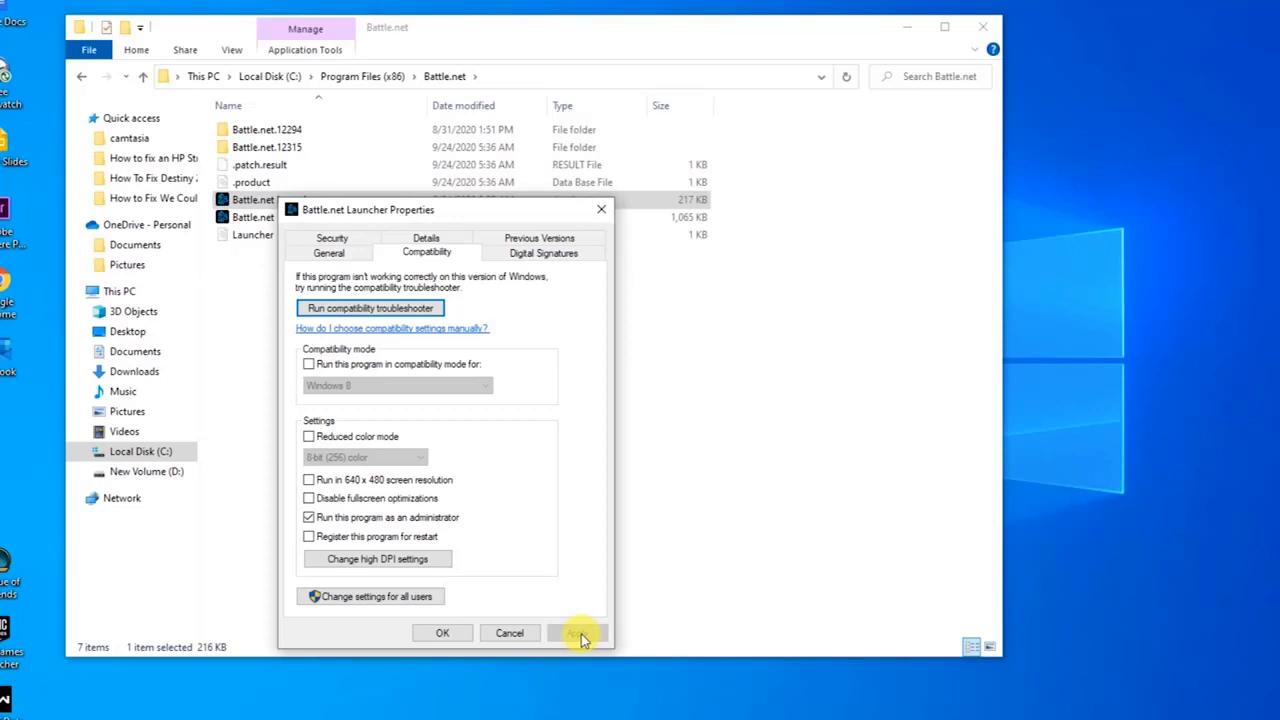
{"action": "left_click", "coordinate": [453, 638]}
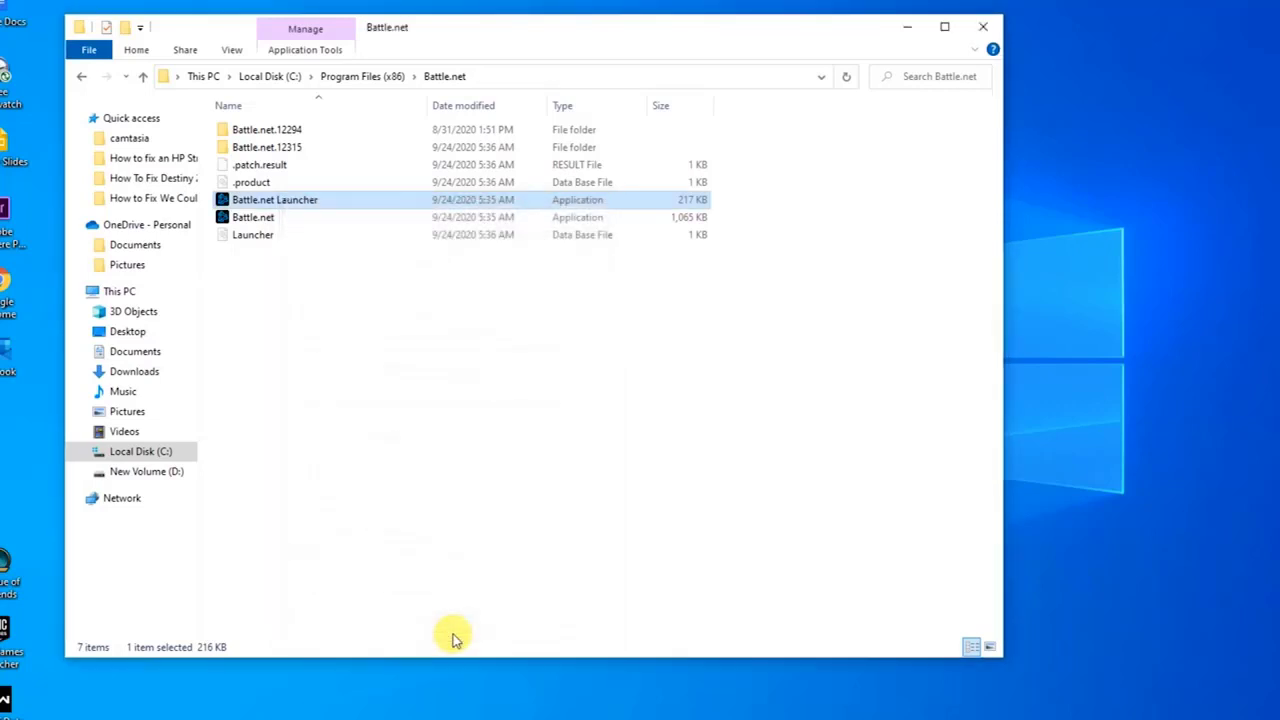
Step: Set the Battle.net application in the same folder to run as an administrator and close the folder window
{"action": "right_click", "coordinate": [260, 219]}
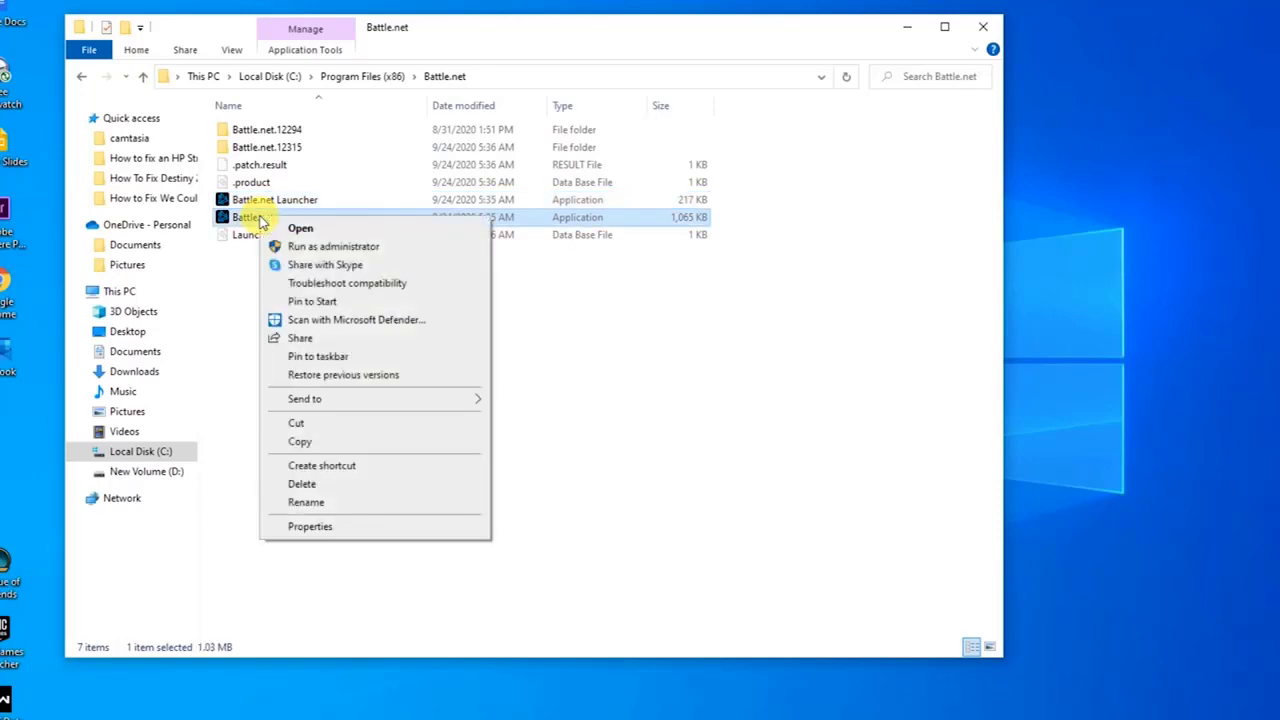
{"action": "left_click", "coordinate": [371, 528]}
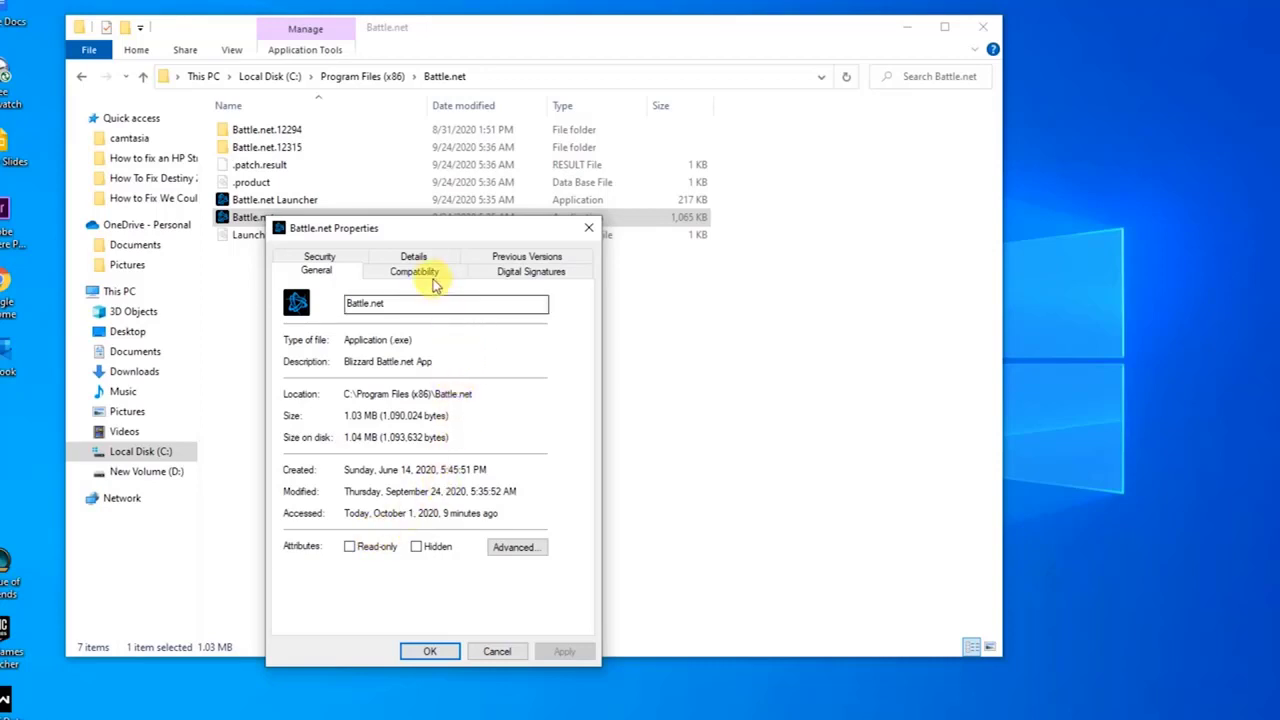
{"action": "left_click", "coordinate": [414, 272]}
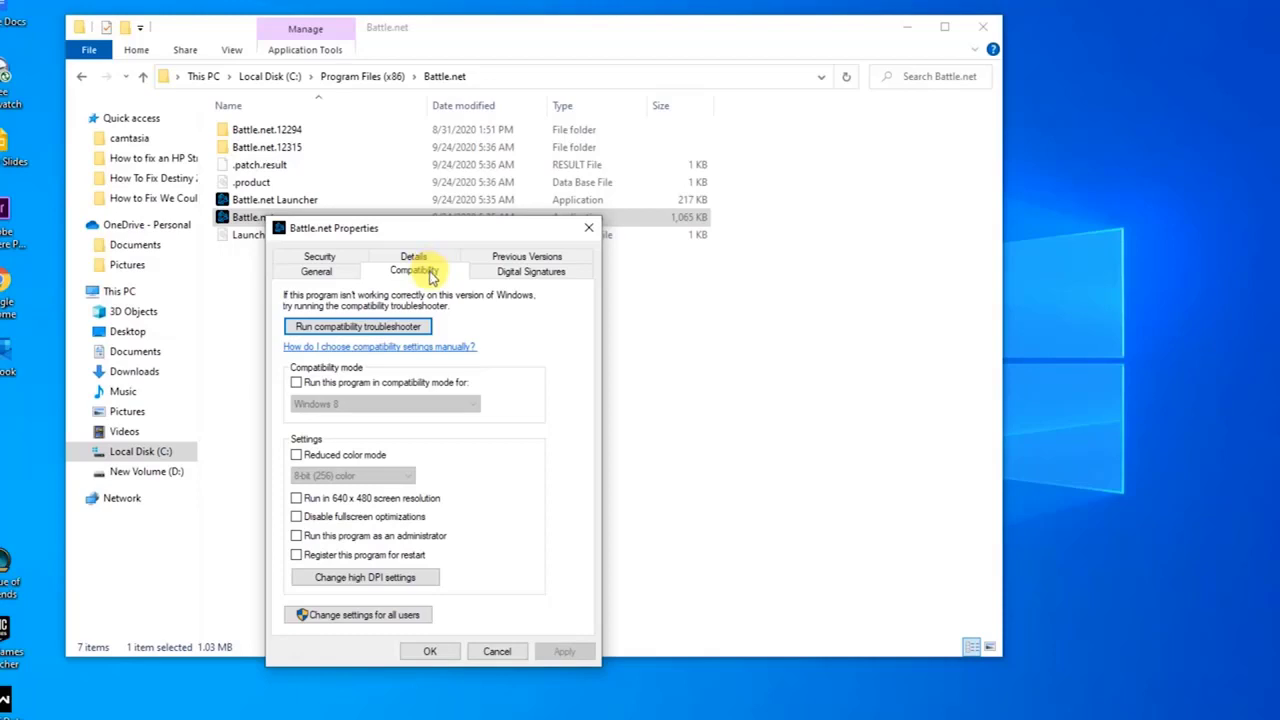
{"action": "left_click", "coordinate": [297, 537]}
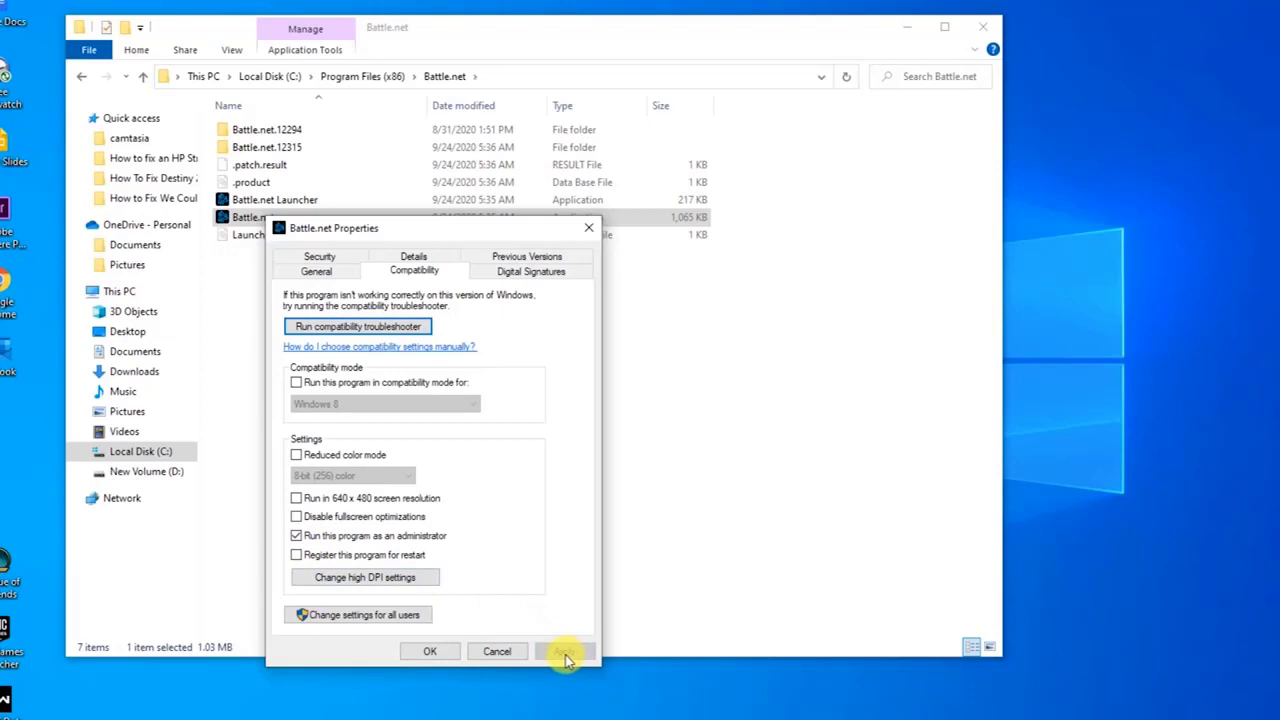
{"action": "left_click", "coordinate": [430, 651]}
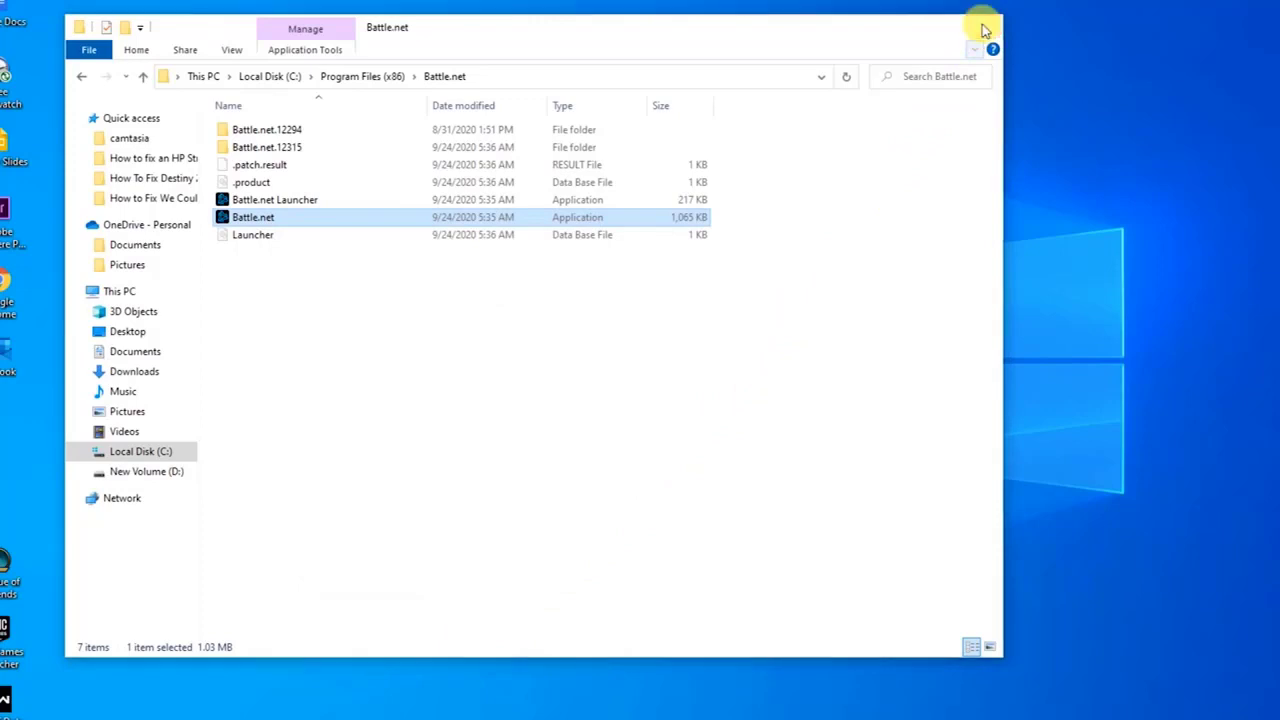
{"action": "left_click", "coordinate": [980, 32]}
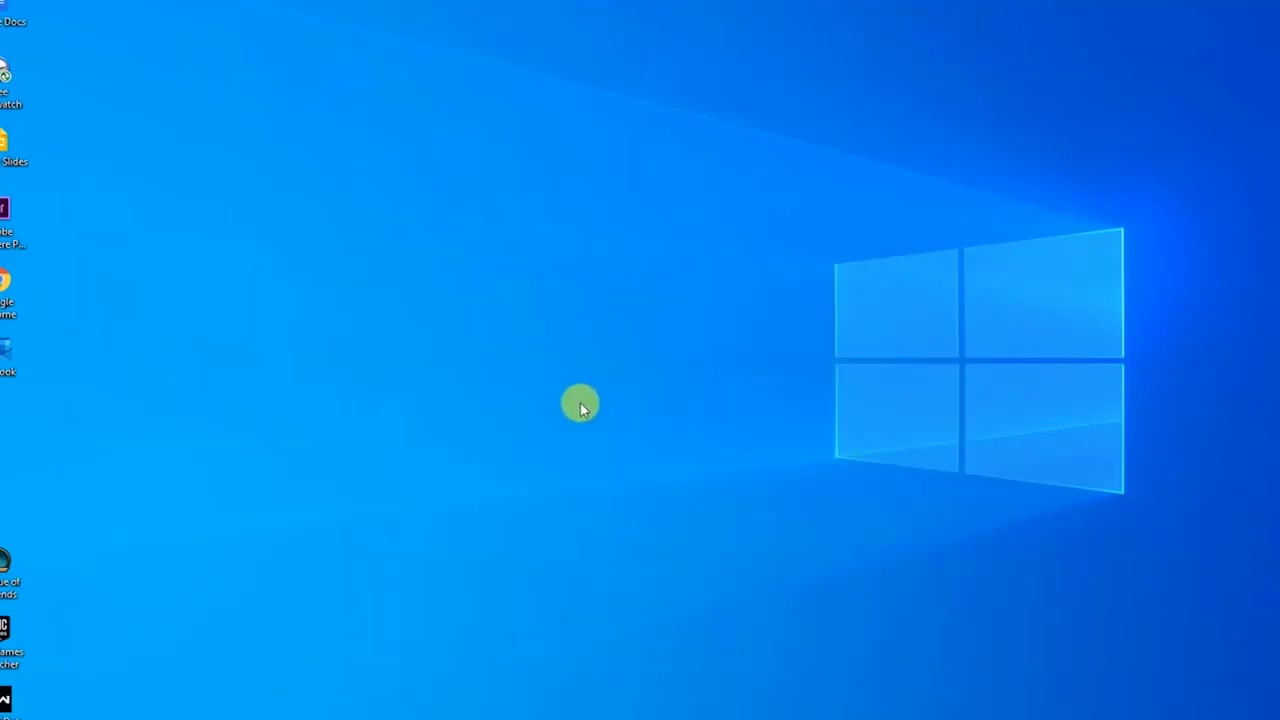
Step: Open the Destiny 2 installation folder at D:\Games\SteamLibrary\steamapps\common in File Explorer
{"action": "mouse_move", "coordinate": [374, 705]}
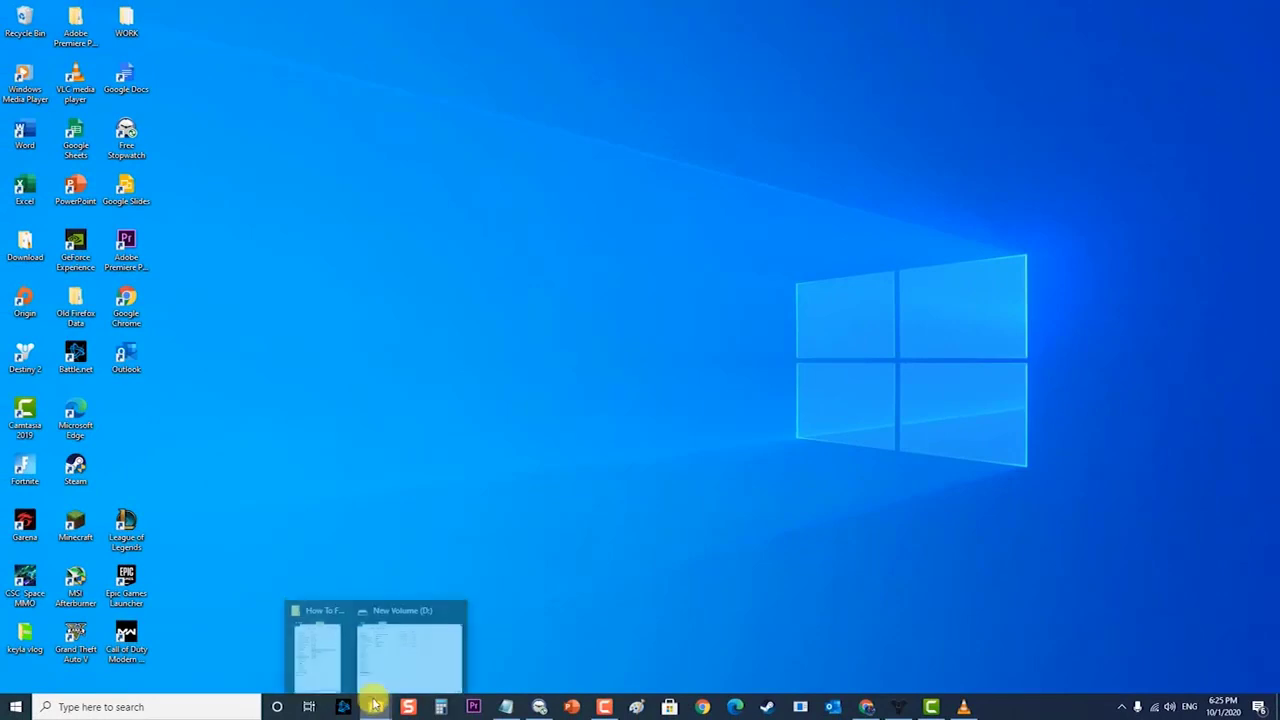
{"action": "left_click", "coordinate": [420, 654]}
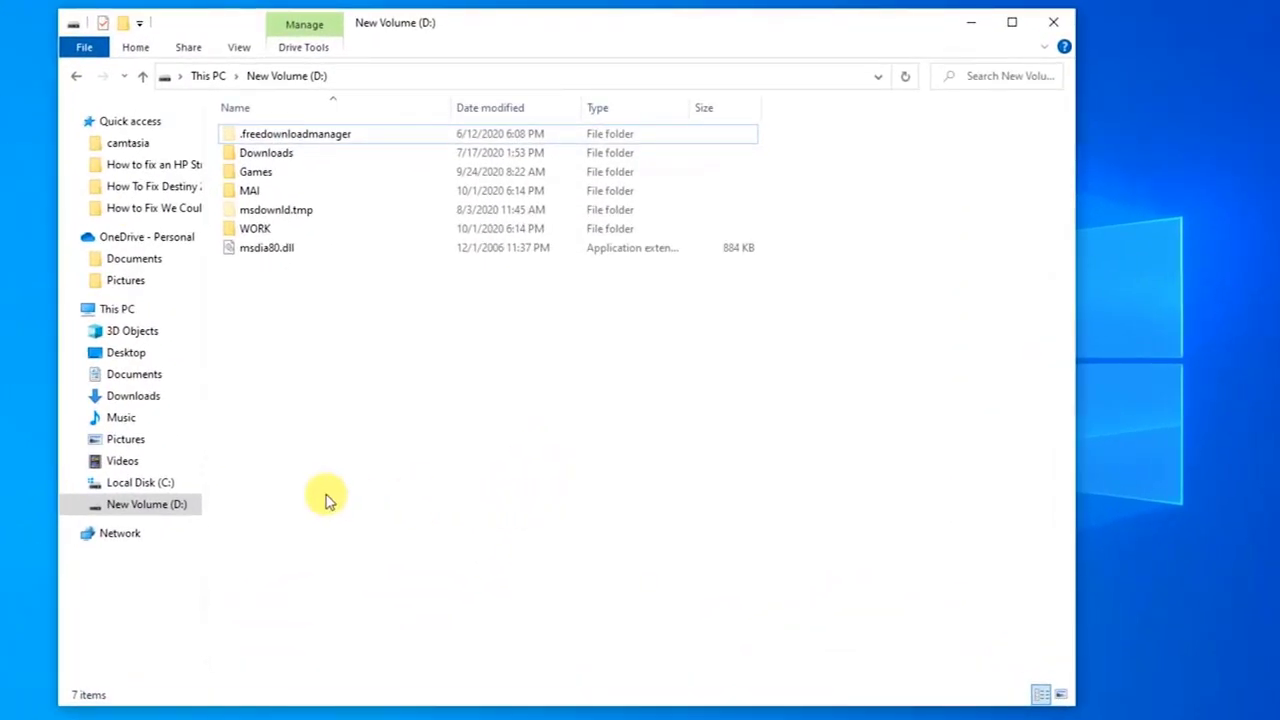
{"action": "left_click", "coordinate": [165, 508]}
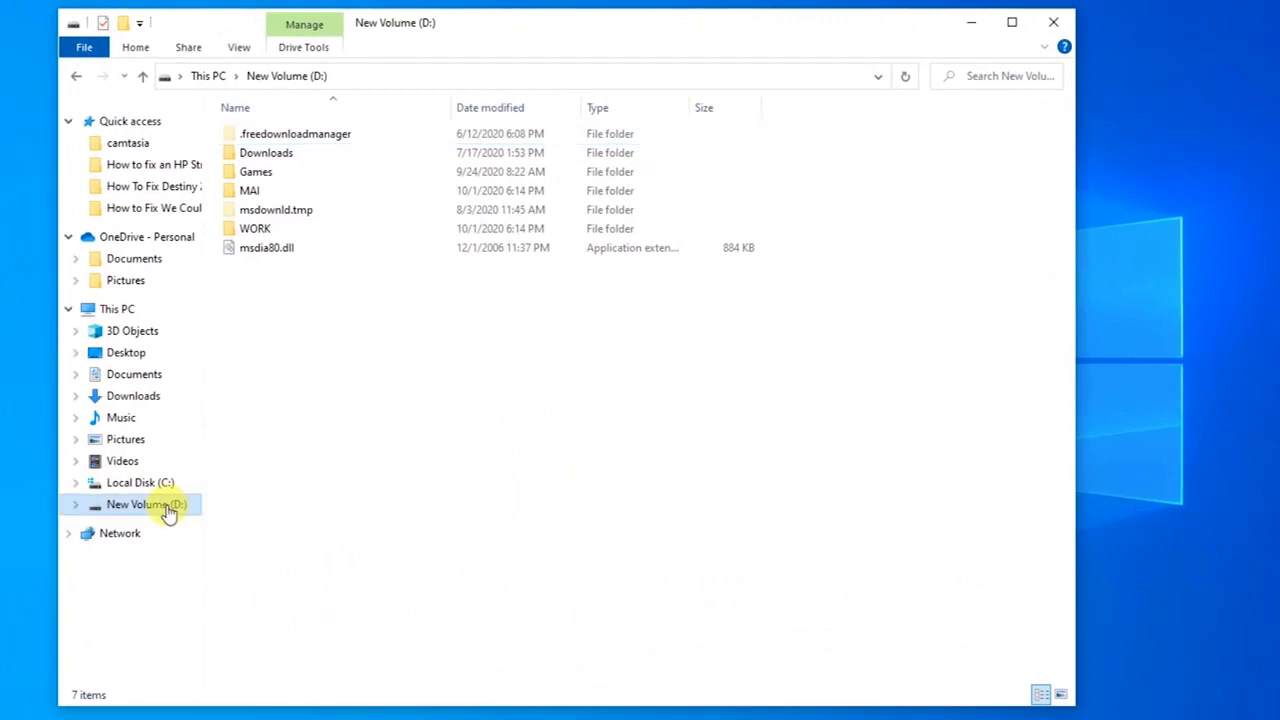
{"action": "double_click", "coordinate": [272, 174]}
{"action": "double_click", "coordinate": [271, 250]}
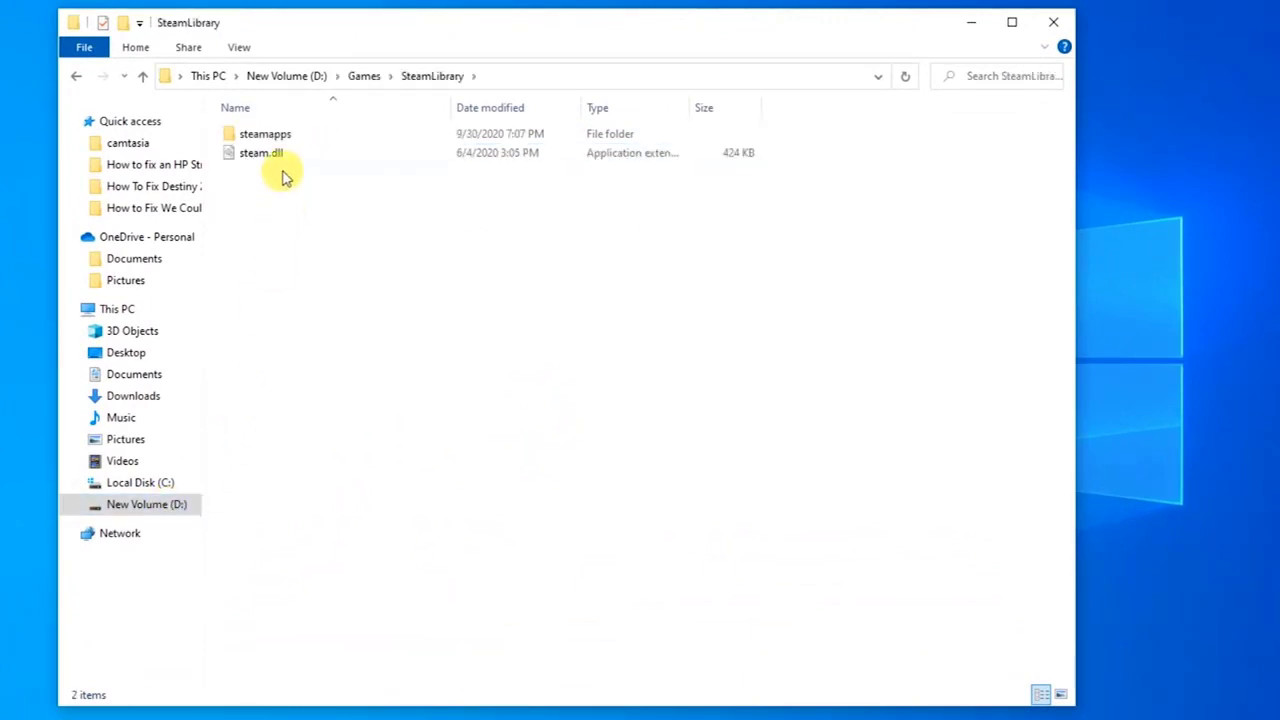
{"action": "double_click", "coordinate": [285, 134]}
{"action": "double_click", "coordinate": [285, 134]}
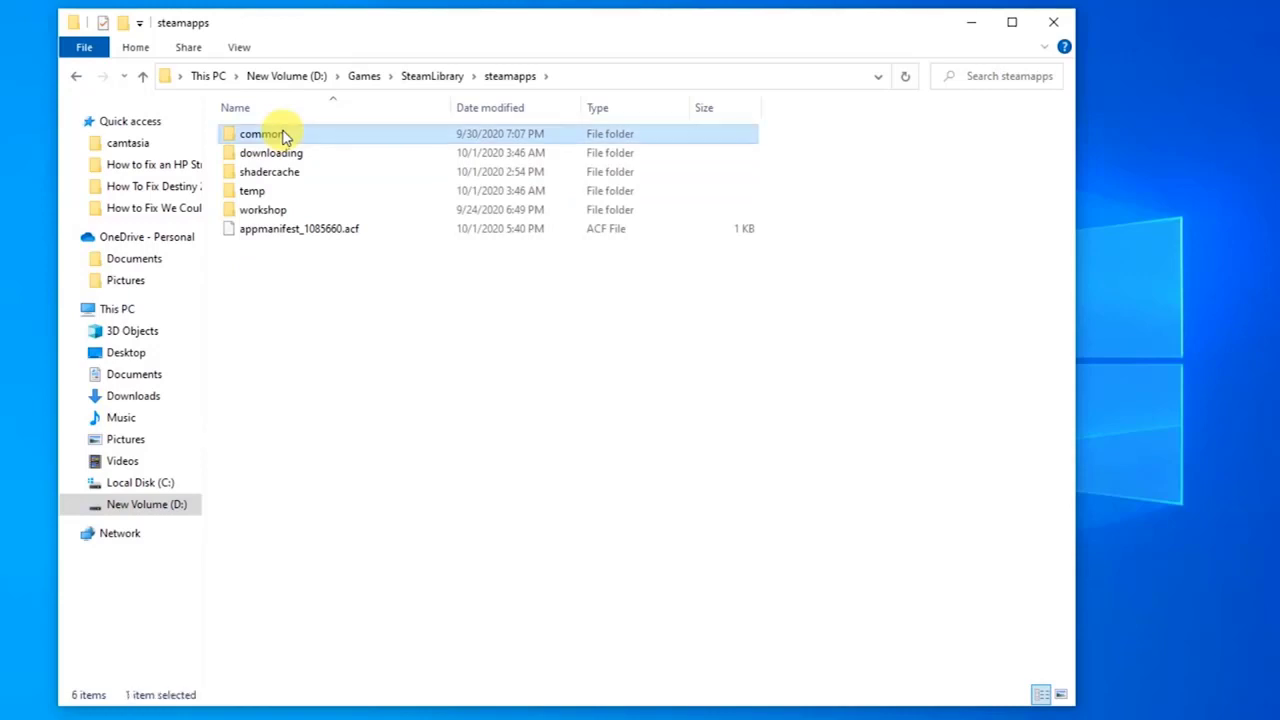
{"action": "double_click", "coordinate": [285, 135]}
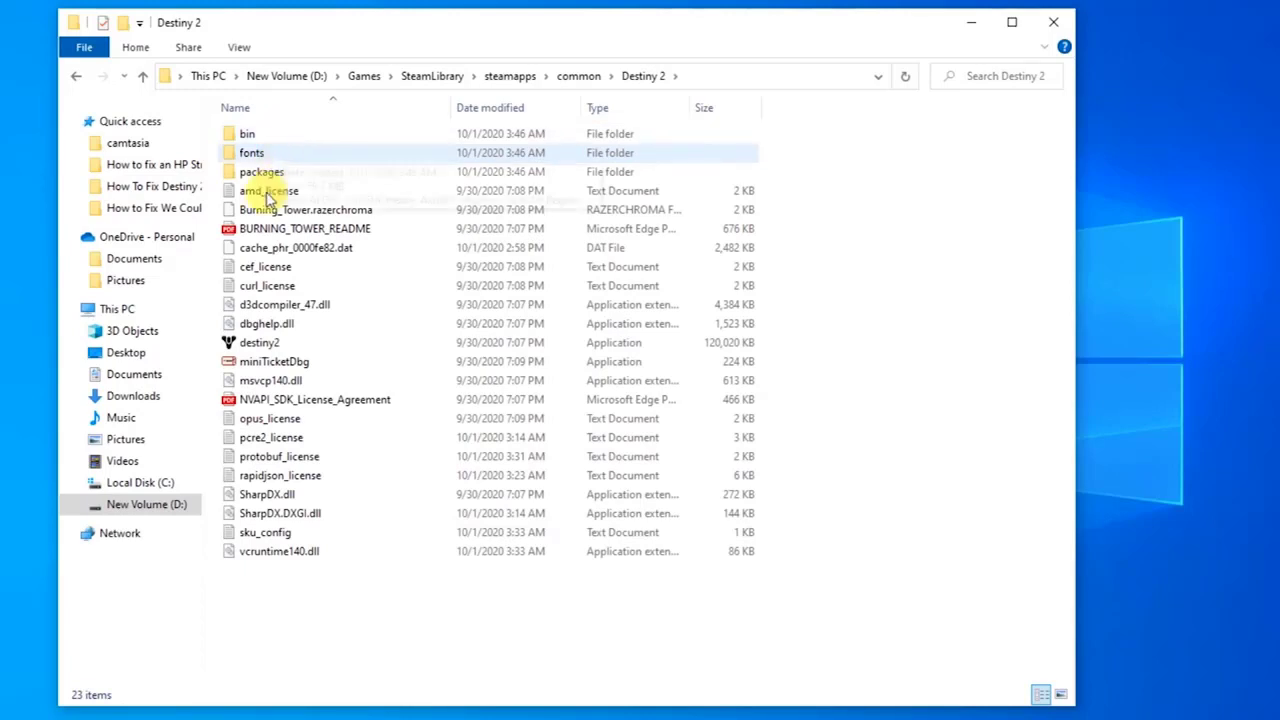
Step: Set the destiny2 application to run as an administrator in its compatibility properties and close the folder window
{"action": "left_click", "coordinate": [263, 343]}
{"action": "right_click", "coordinate": [264, 344]}
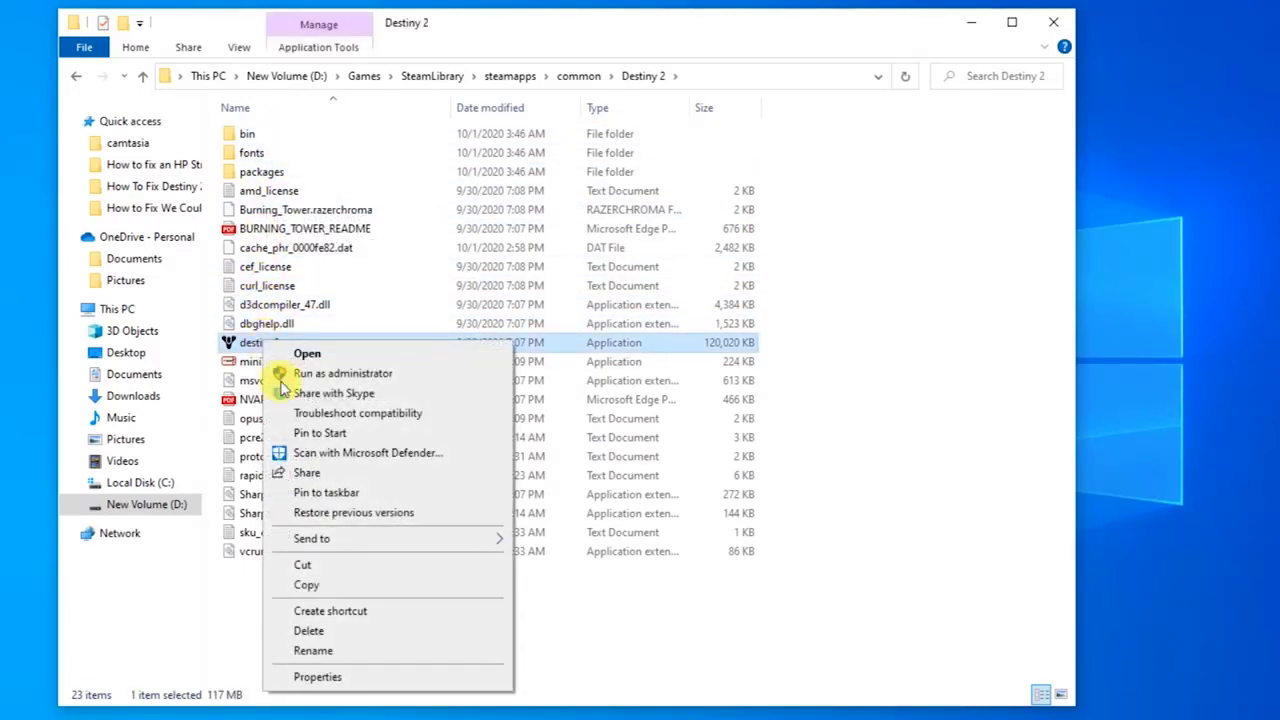
{"action": "left_click", "coordinate": [378, 682]}
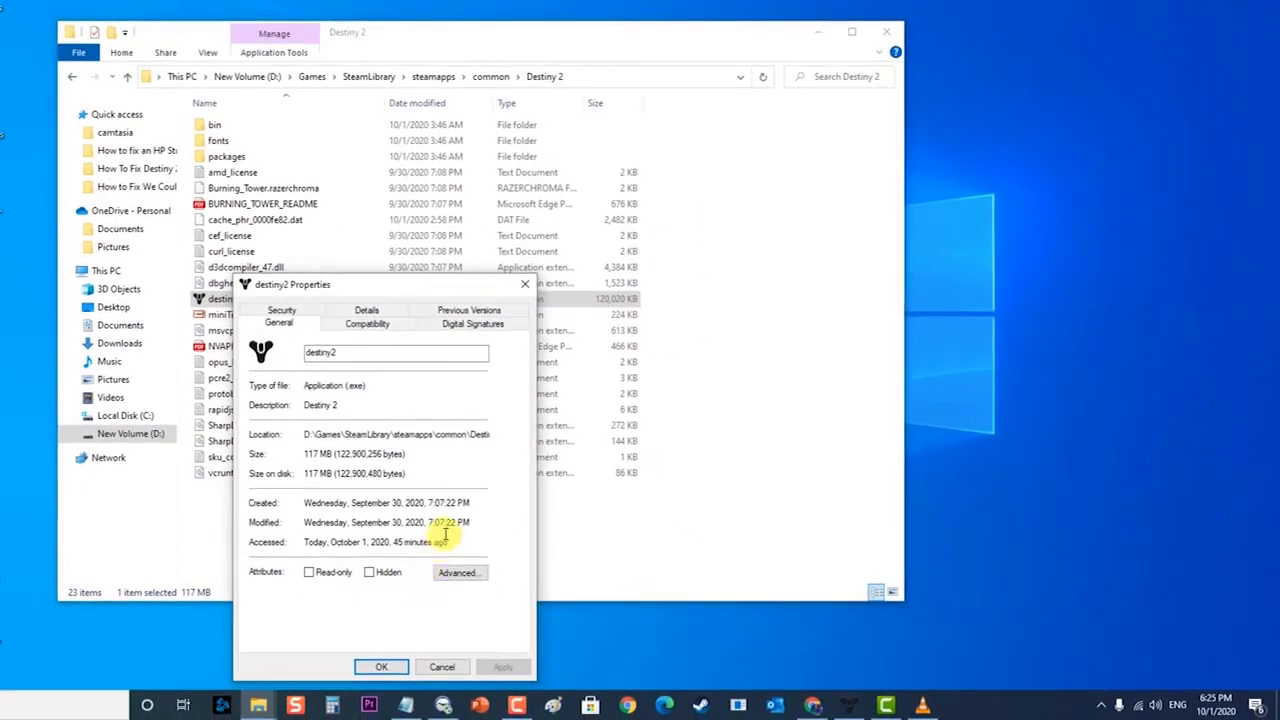
{"action": "left_click", "coordinate": [367, 324]}
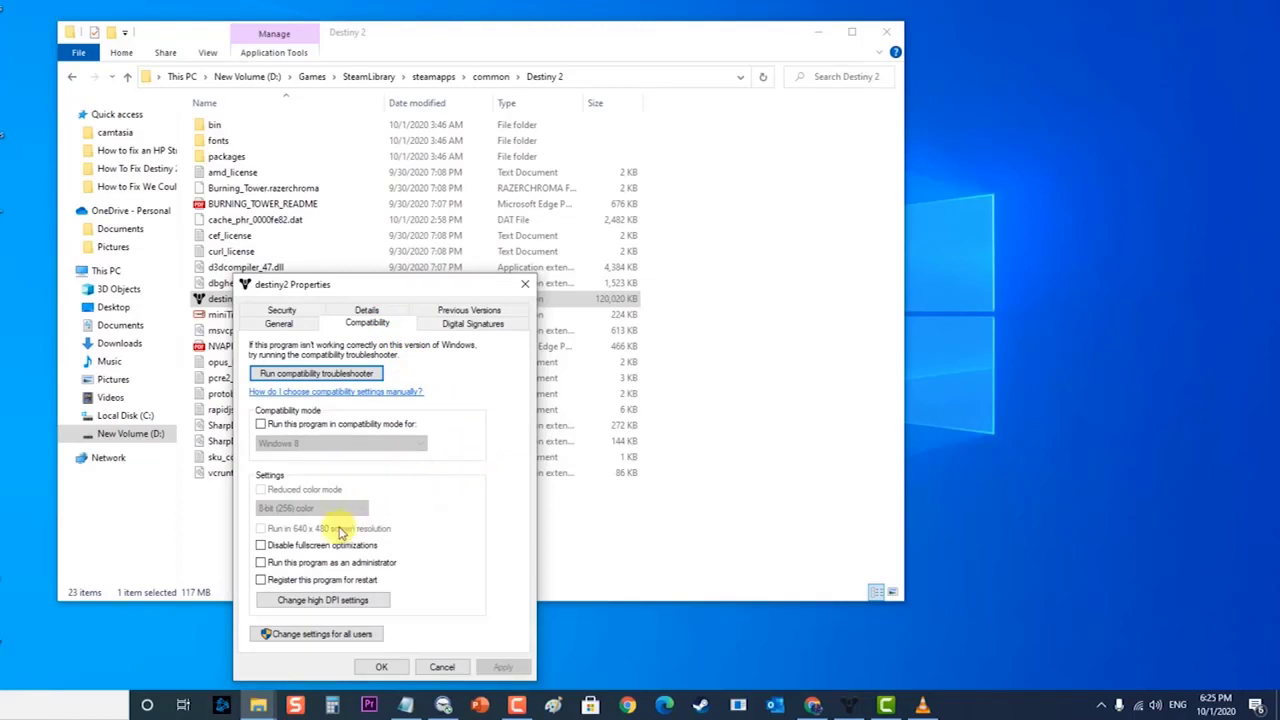
{"action": "left_click", "coordinate": [262, 563]}
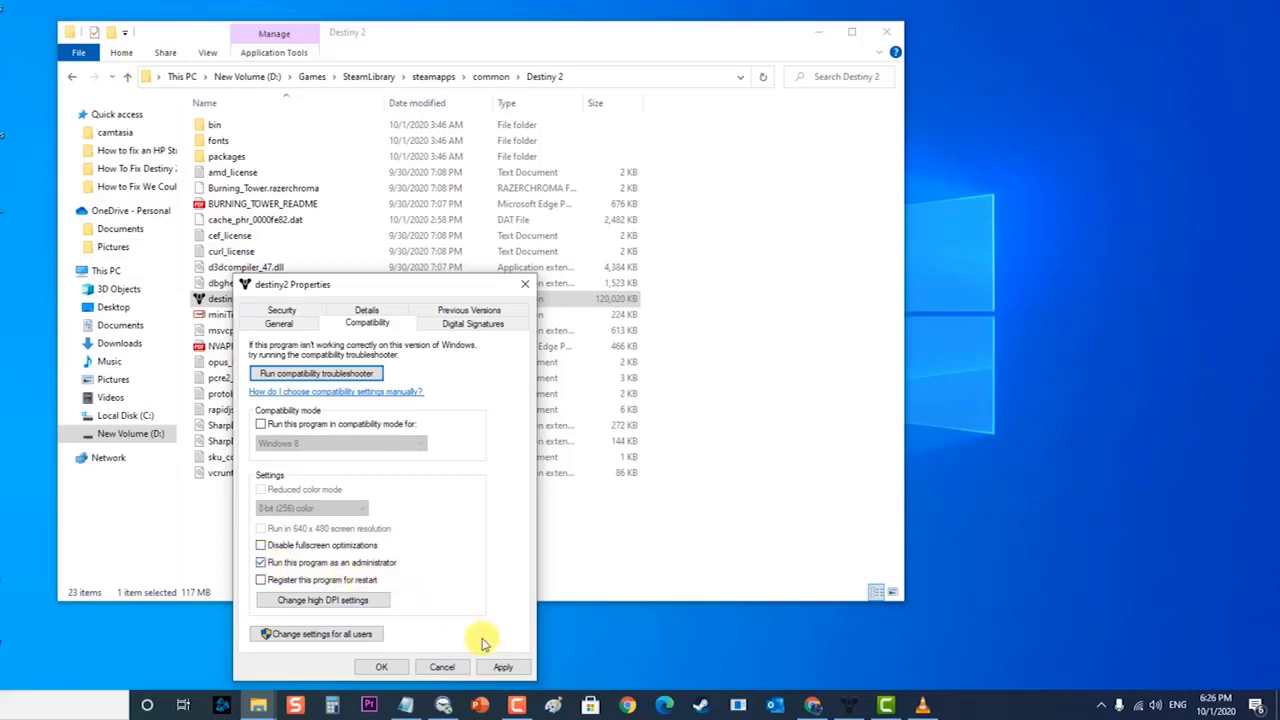
{"action": "left_click", "coordinate": [503, 668]}
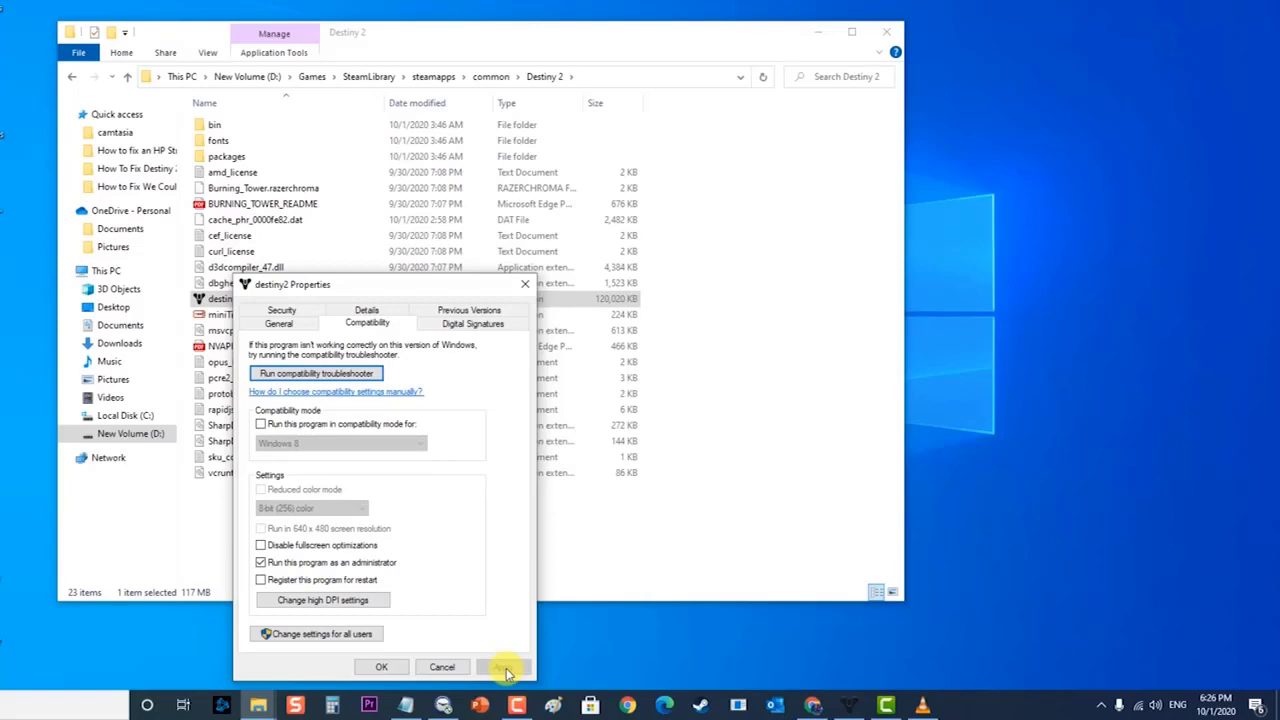
{"action": "left_click", "coordinate": [383, 666]}
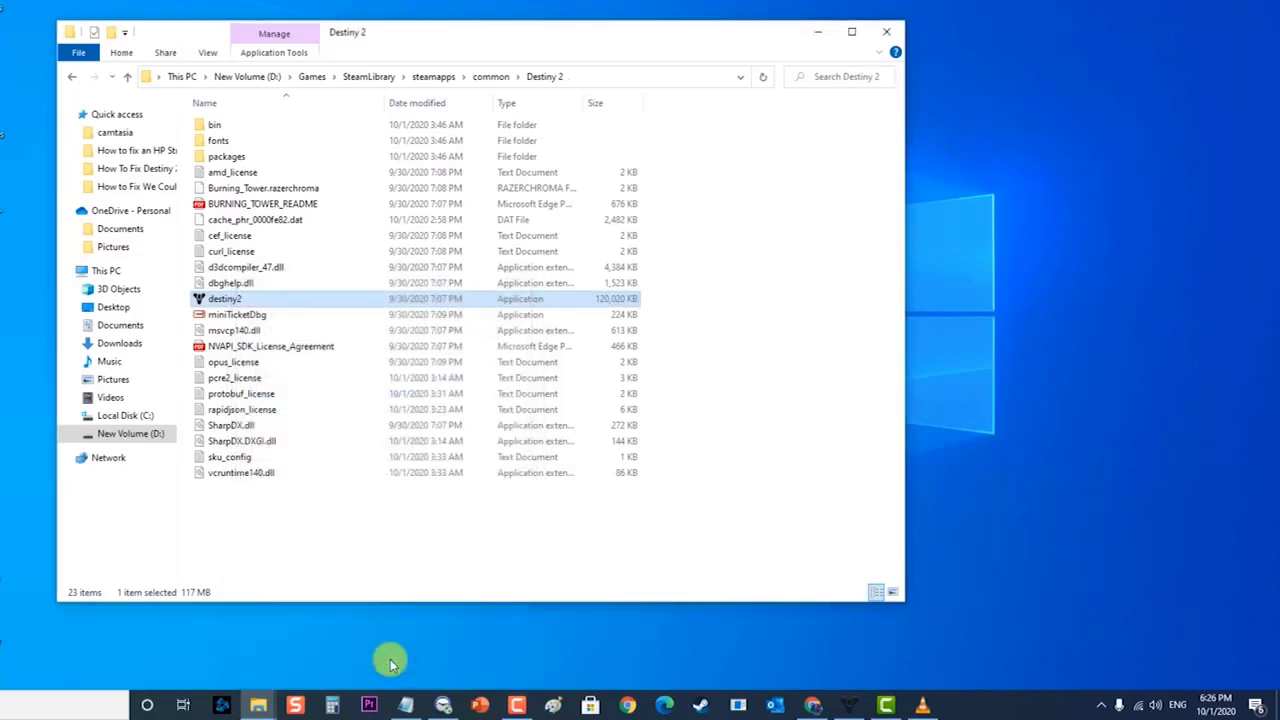
{"action": "left_click", "coordinate": [886, 31]}
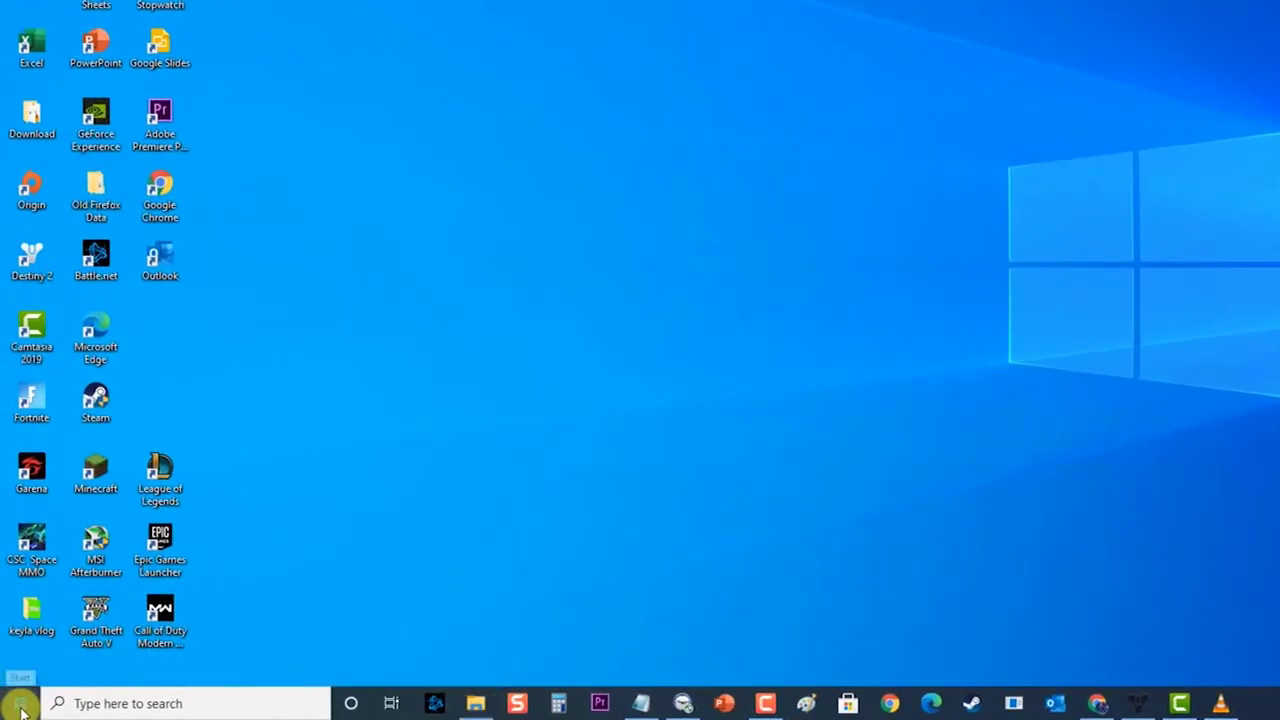
{"action": "left_click", "coordinate": [18, 702]}
{"action": "left_click", "coordinate": [22, 667]}
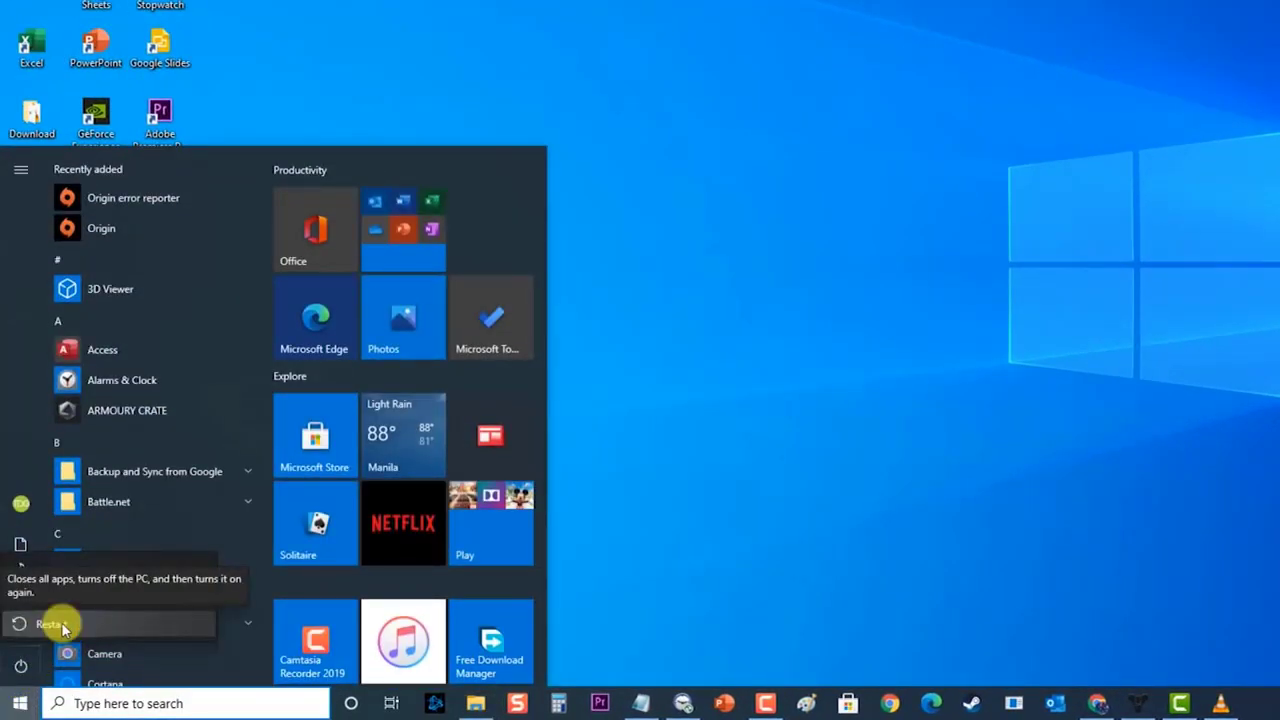
{"action": "key", "text": "Escape"}
{"action": "key", "text": "Escape"}
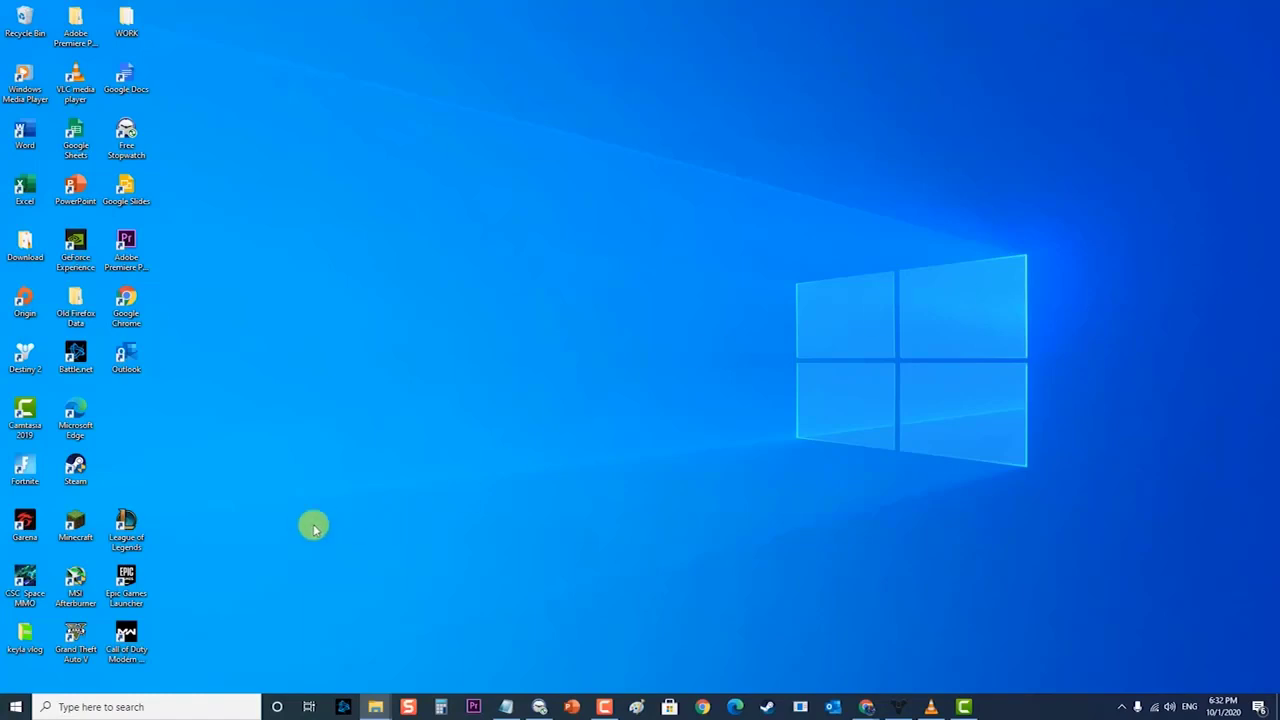
Step: Run msconfig to open System Configuration and enable Safe boot with the Minimal option in the boot options
{"action": "key", "text": "super+r"}
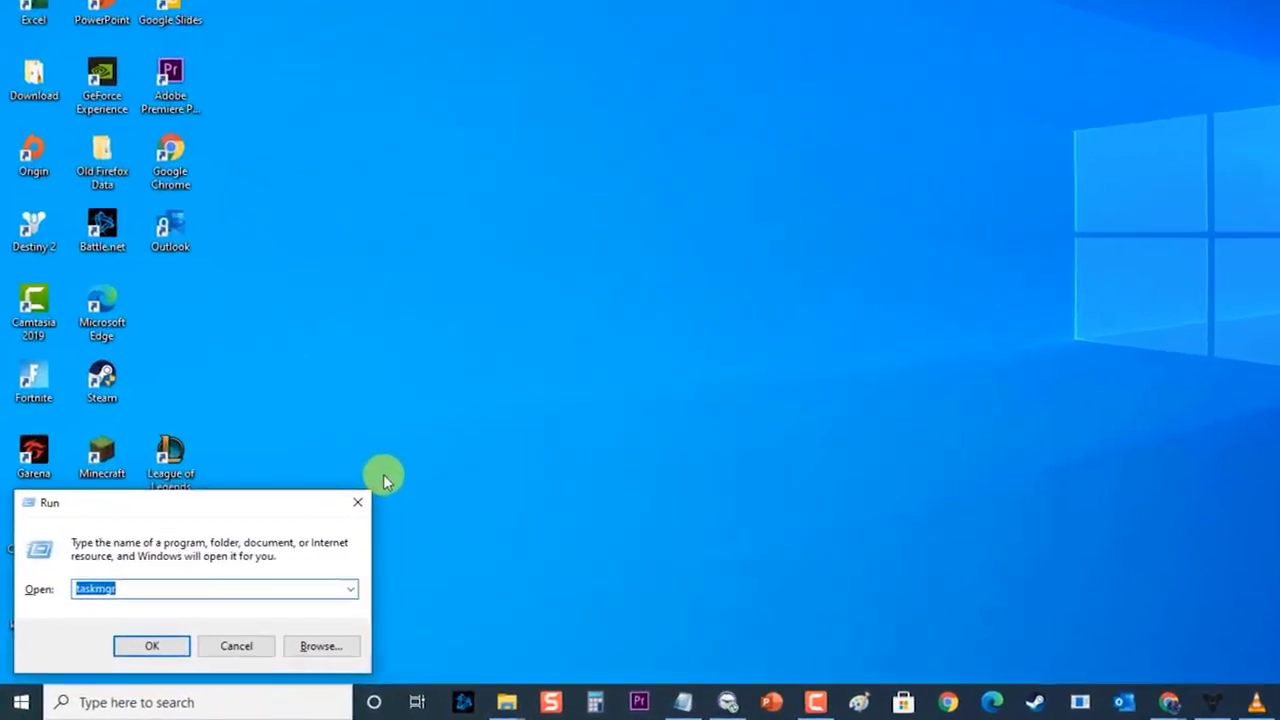
{"action": "key", "text": "BackSpace"}
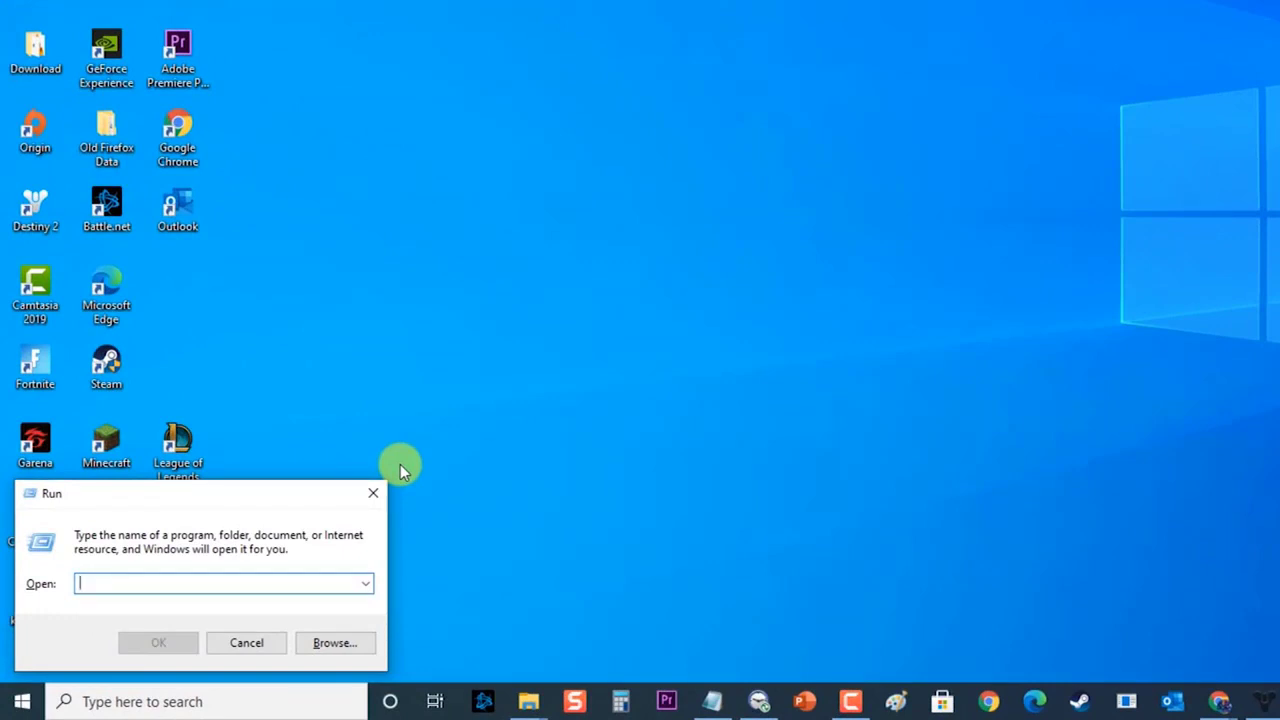
{"action": "type", "text": "msconfig"}
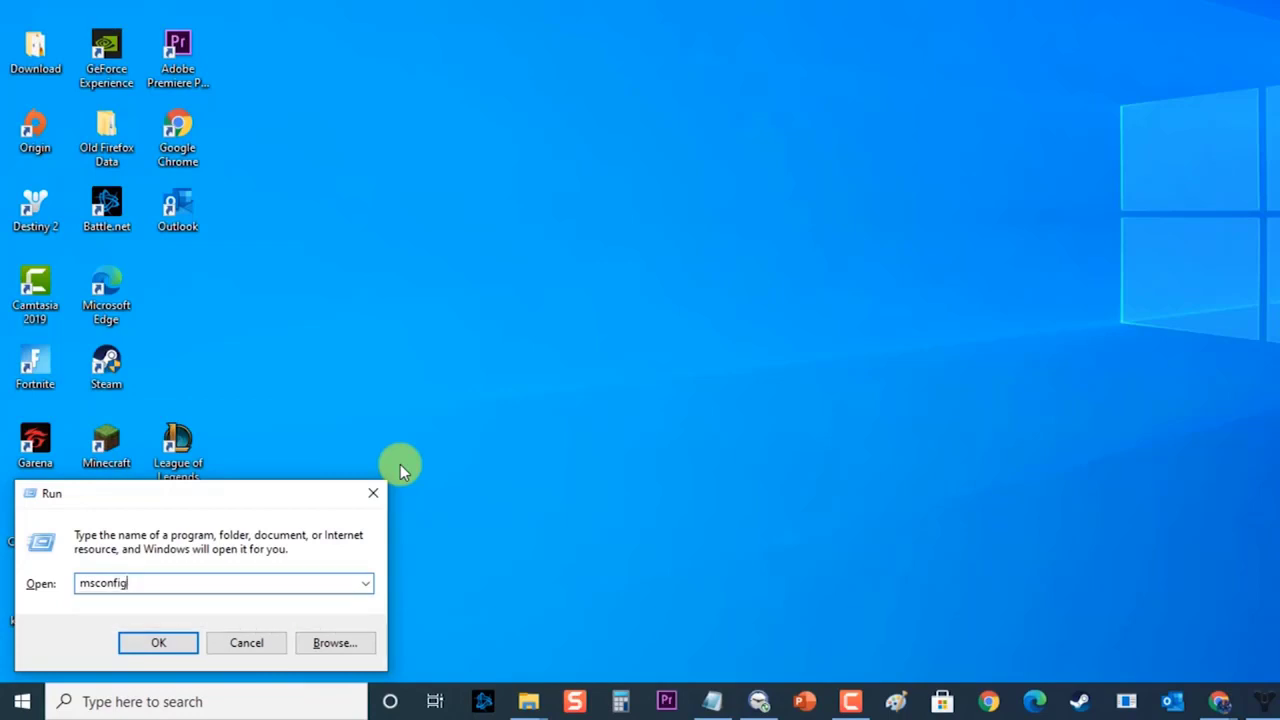
{"action": "left_click", "coordinate": [160, 640]}
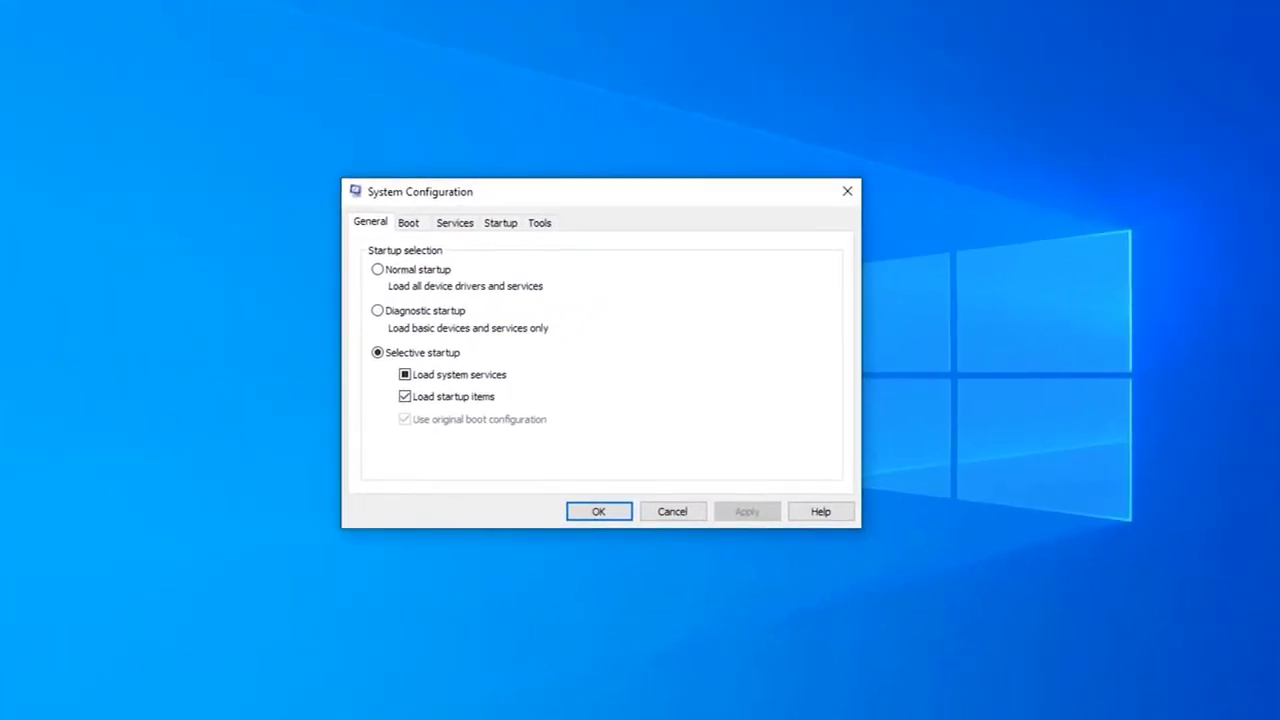
{"action": "left_click", "coordinate": [414, 226]}
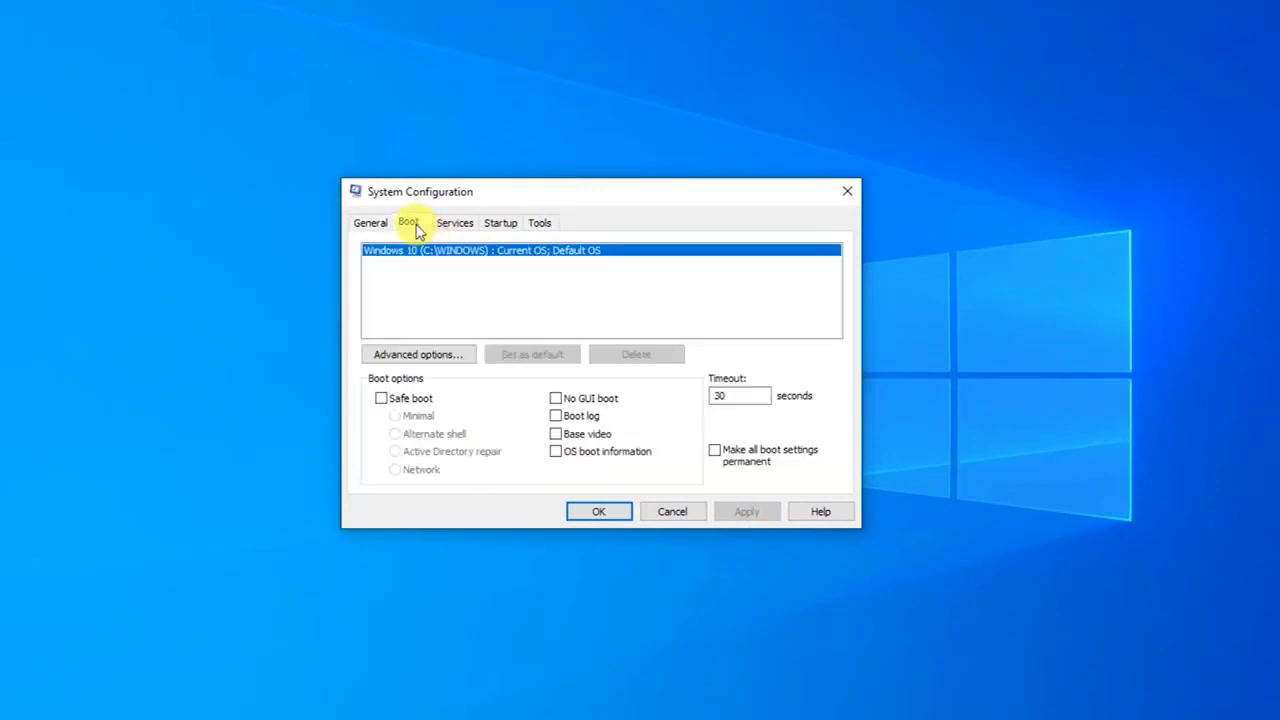
{"action": "left_click", "coordinate": [381, 398]}
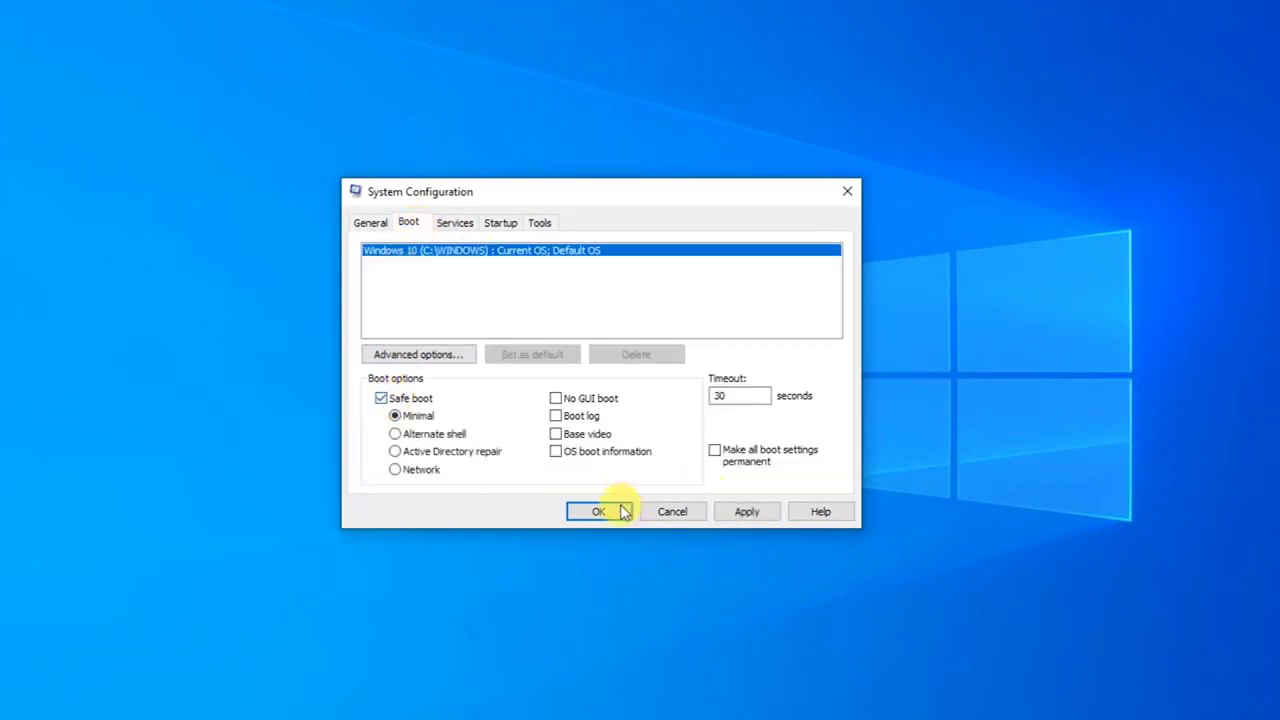
{"action": "left_click", "coordinate": [612, 513]}
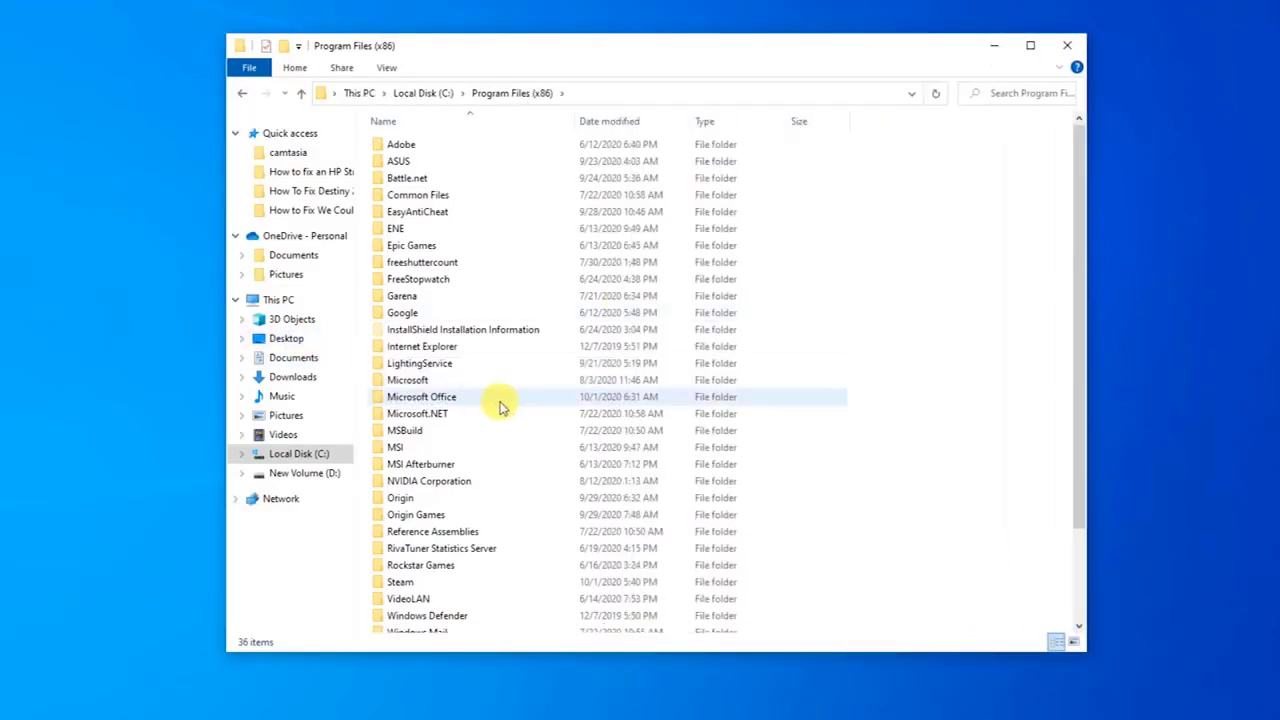
Step: Bring up the delete command for the NVIDIA Corporation folder in C:\Program Files (x86), dismiss it and close the folder window
{"action": "scroll", "coordinate": [523, 434], "scroll_direction": "down", "scroll_amount": 2}
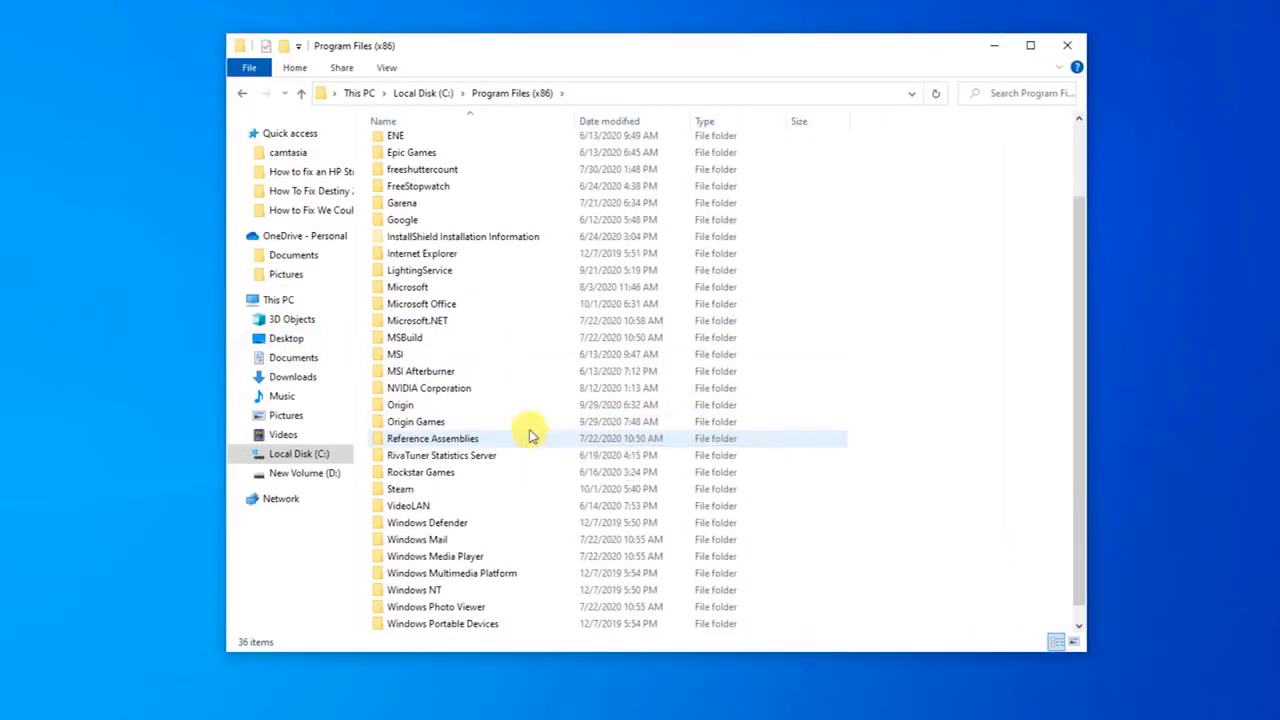
{"action": "left_click", "coordinate": [460, 389]}
{"action": "right_click", "coordinate": [460, 391]}
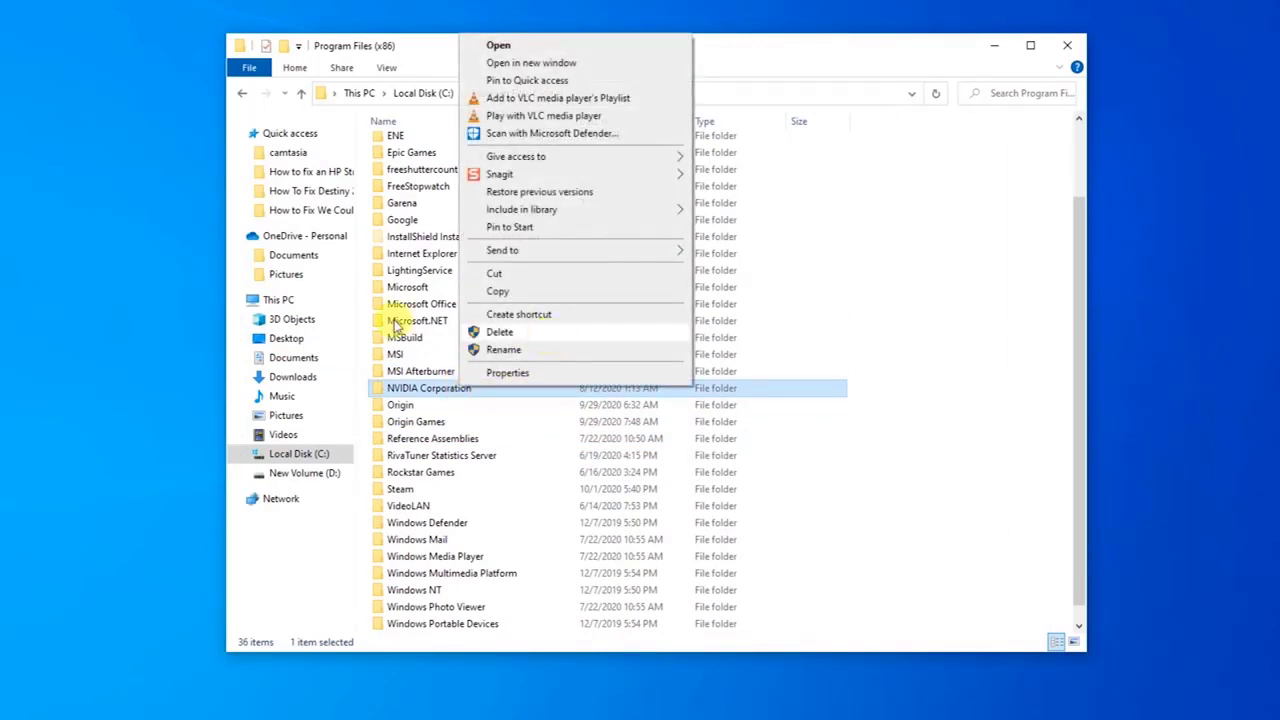
{"action": "left_click", "coordinate": [208, 288]}
{"action": "left_click", "coordinate": [1066, 48]}
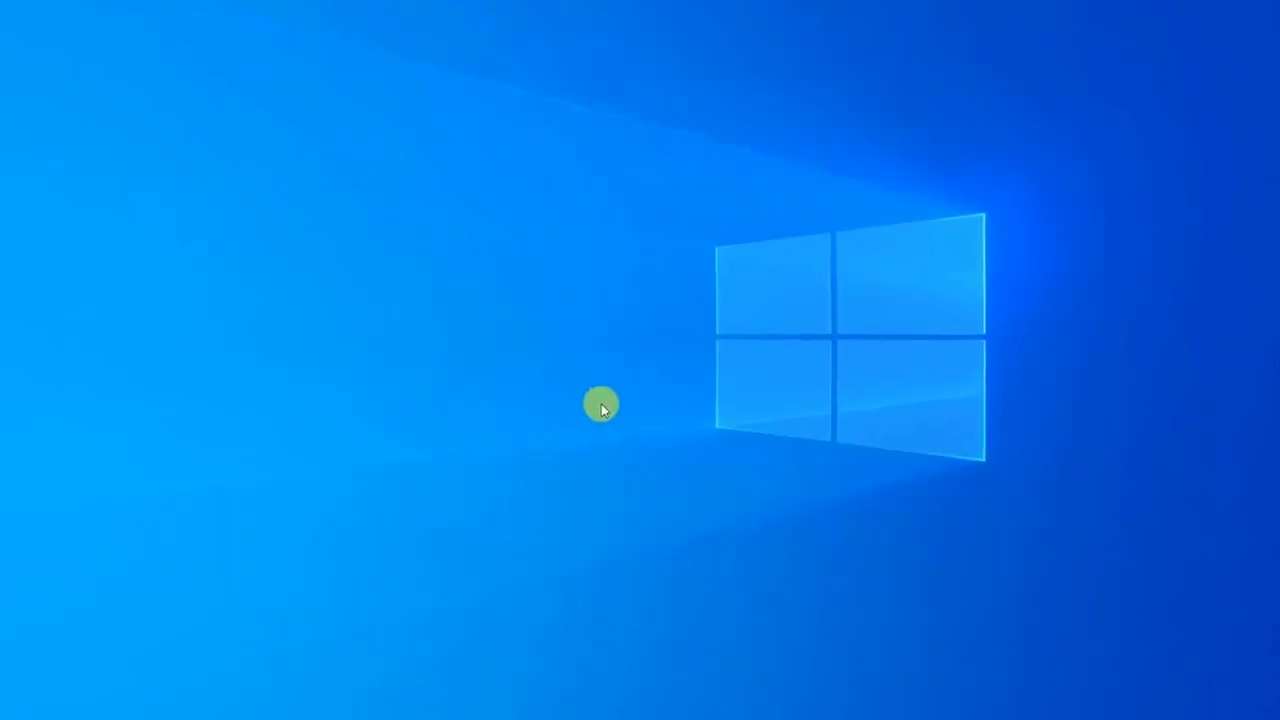
Step: Run devmgmt.msc to open Device Manager and expand the Display adapters category
{"action": "key", "text": "super+r"}
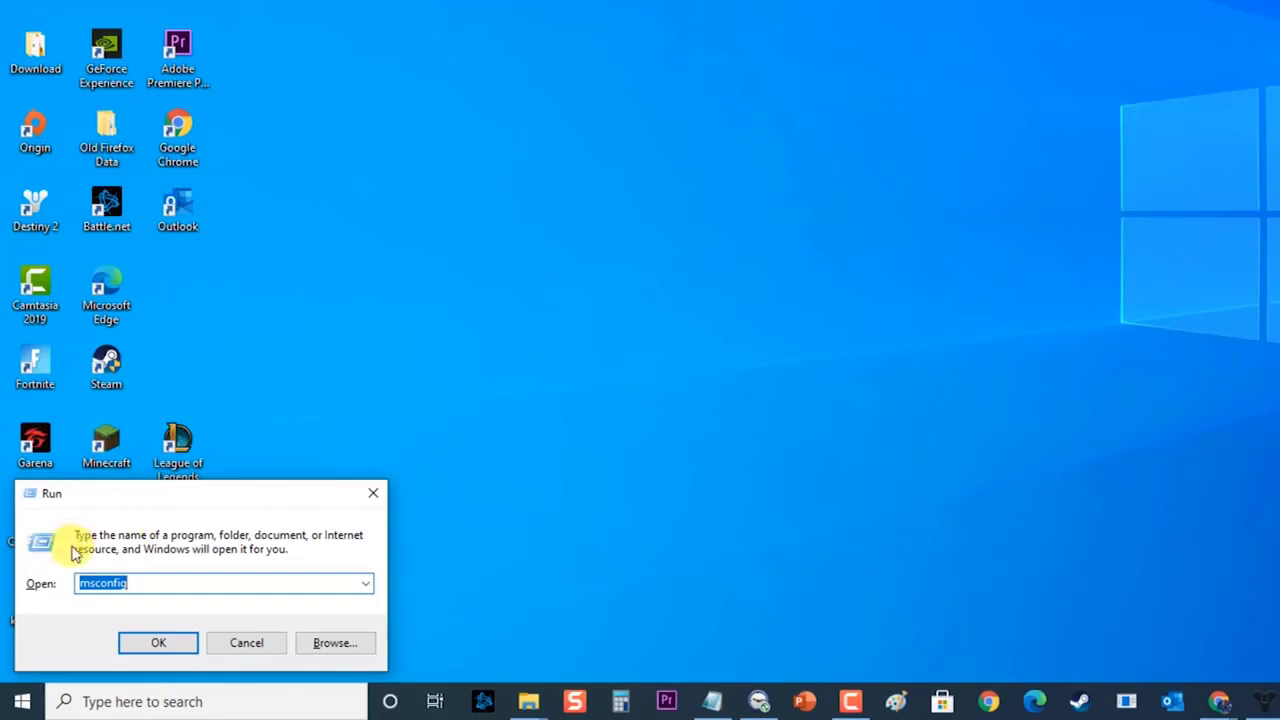
{"action": "left_click", "coordinate": [152, 582]}
{"action": "double_click", "coordinate": [89, 583]}
{"action": "key", "text": "BackSpace"}
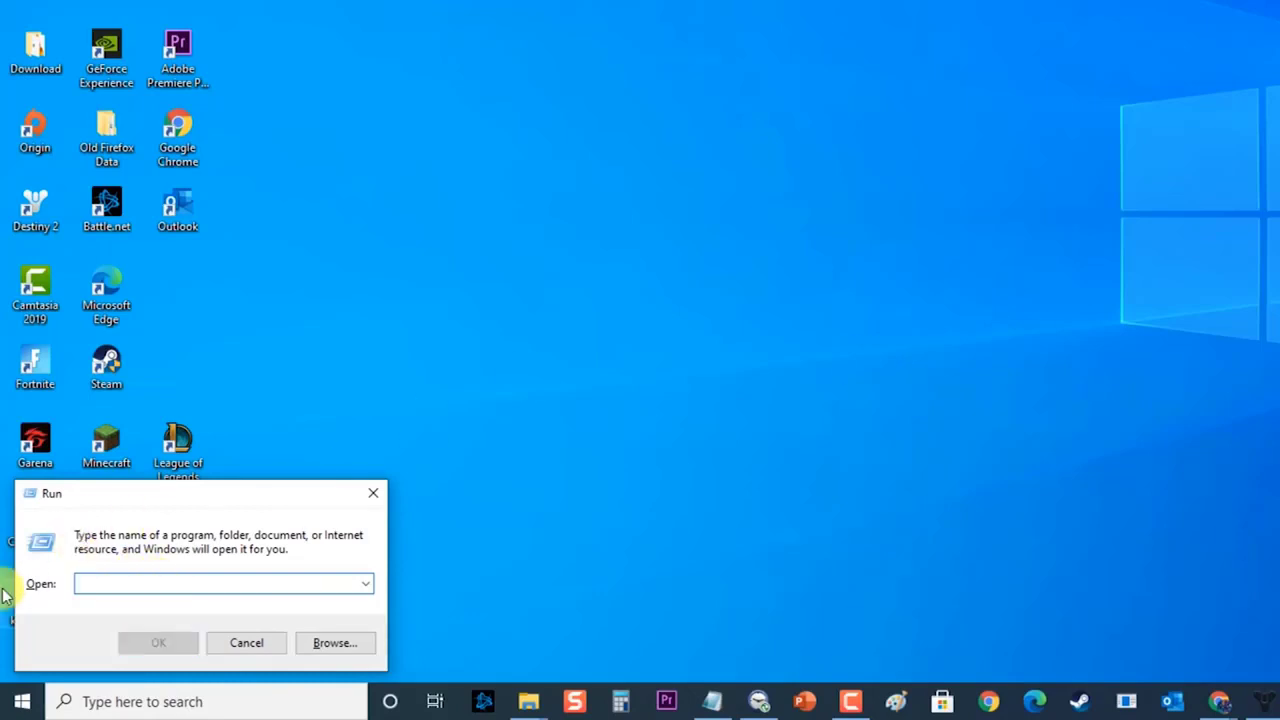
{"action": "type", "text": "dev"}
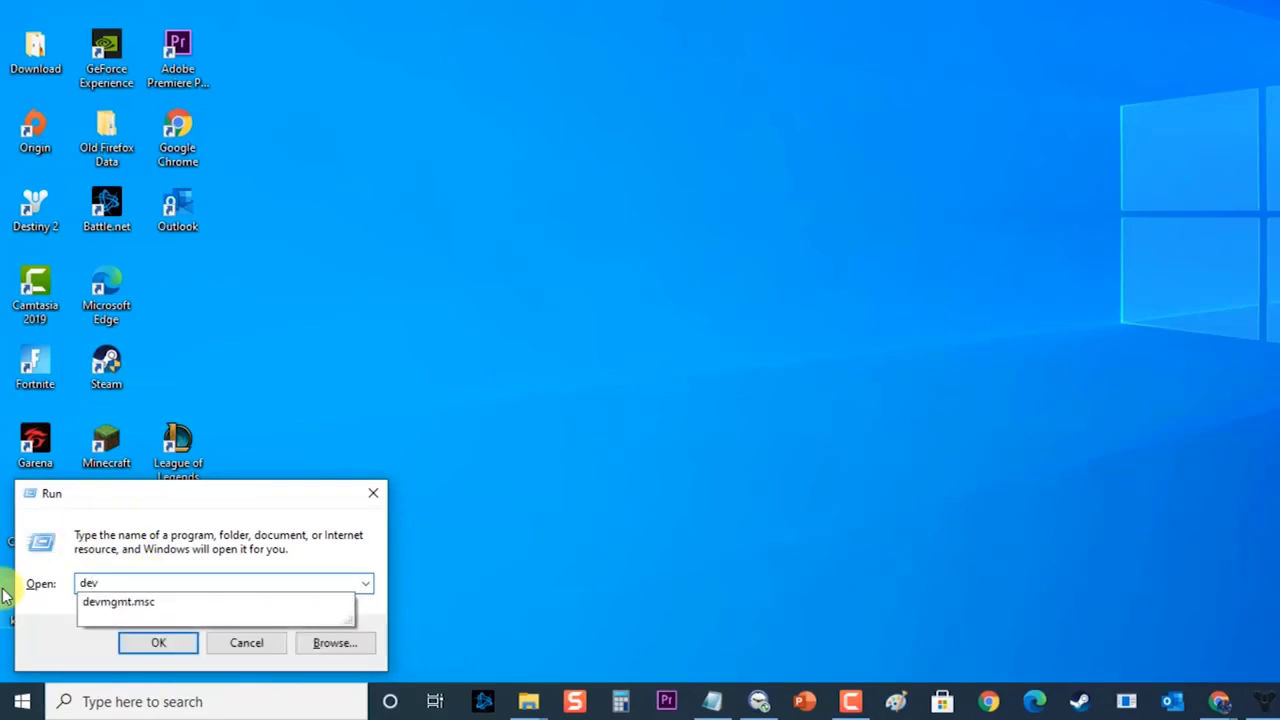
{"action": "left_click", "coordinate": [140, 603]}
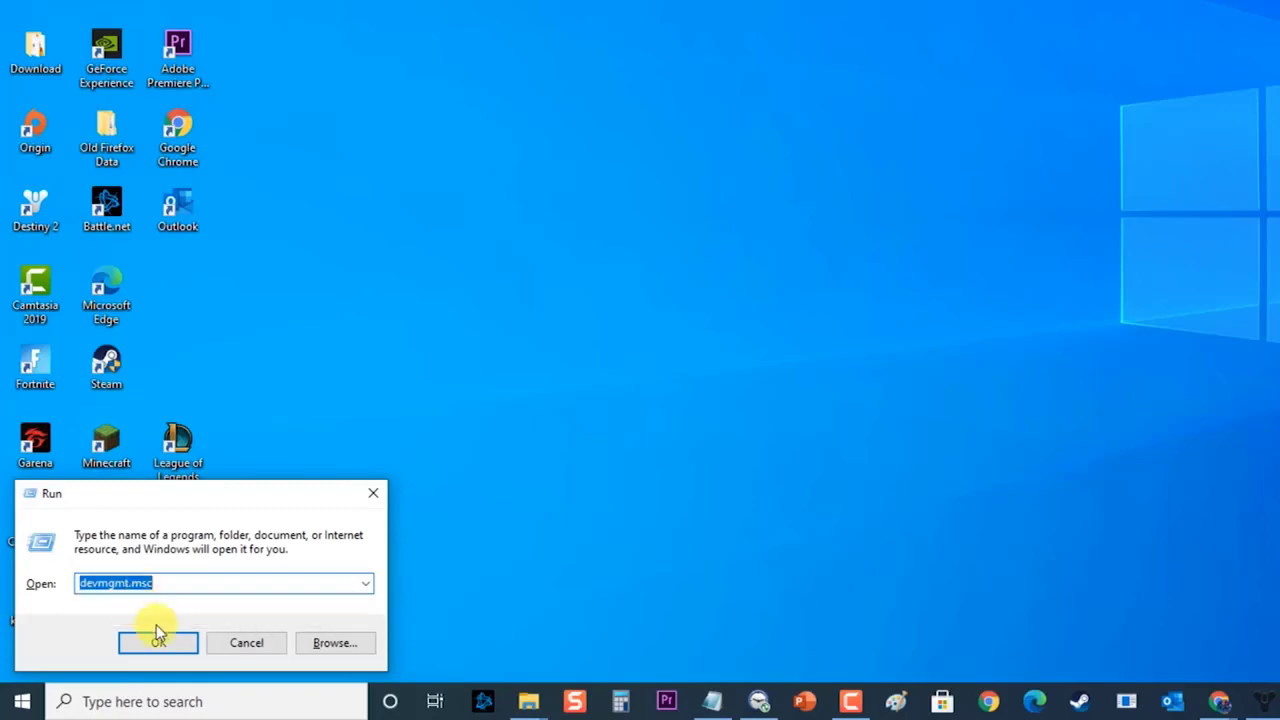
{"action": "left_click", "coordinate": [163, 641]}
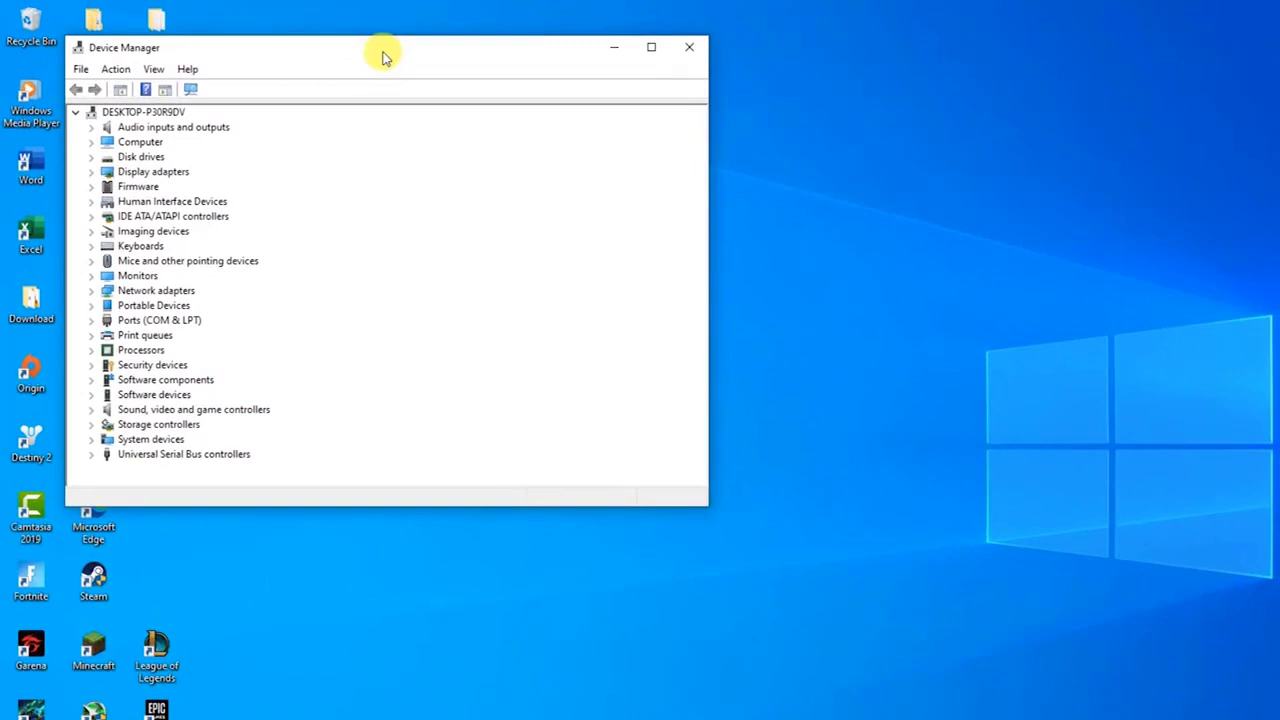
{"action": "left_click", "coordinate": [91, 171]}
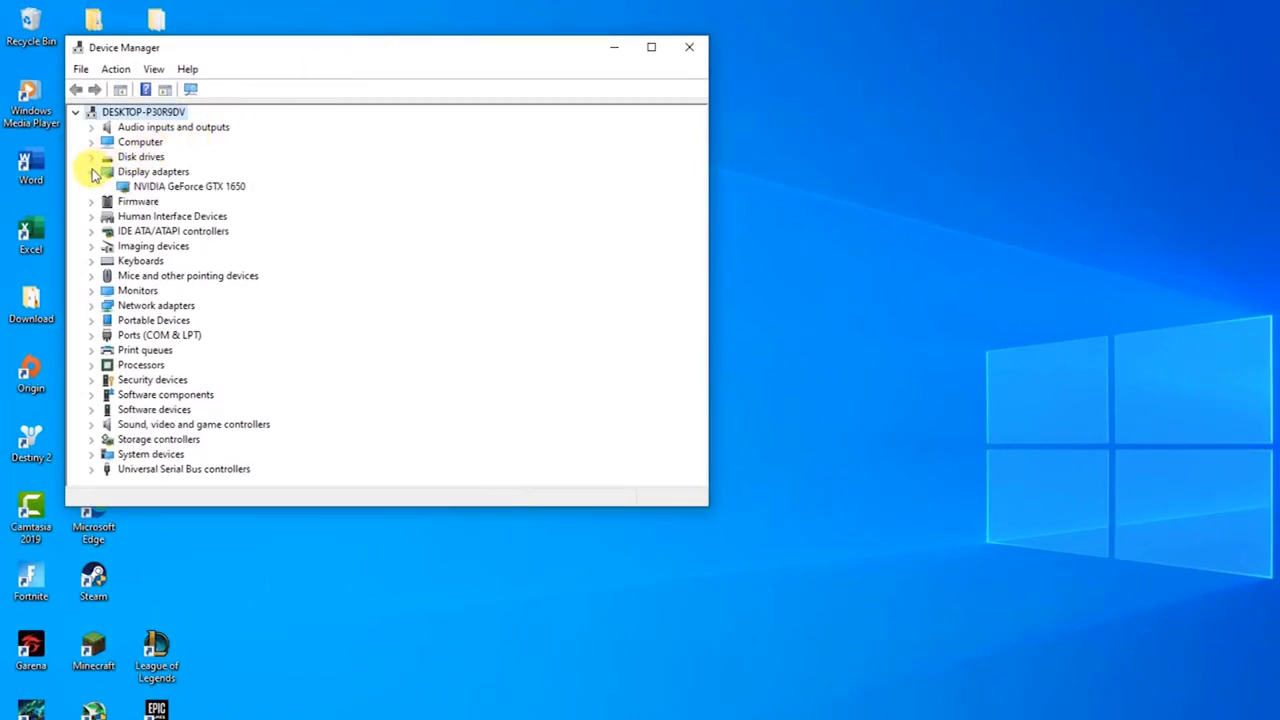
Step: Request uninstalling the NVIDIA GeForce GTX 1650 display adapter, cancel the request and close Device Manager
{"action": "right_click", "coordinate": [168, 188]}
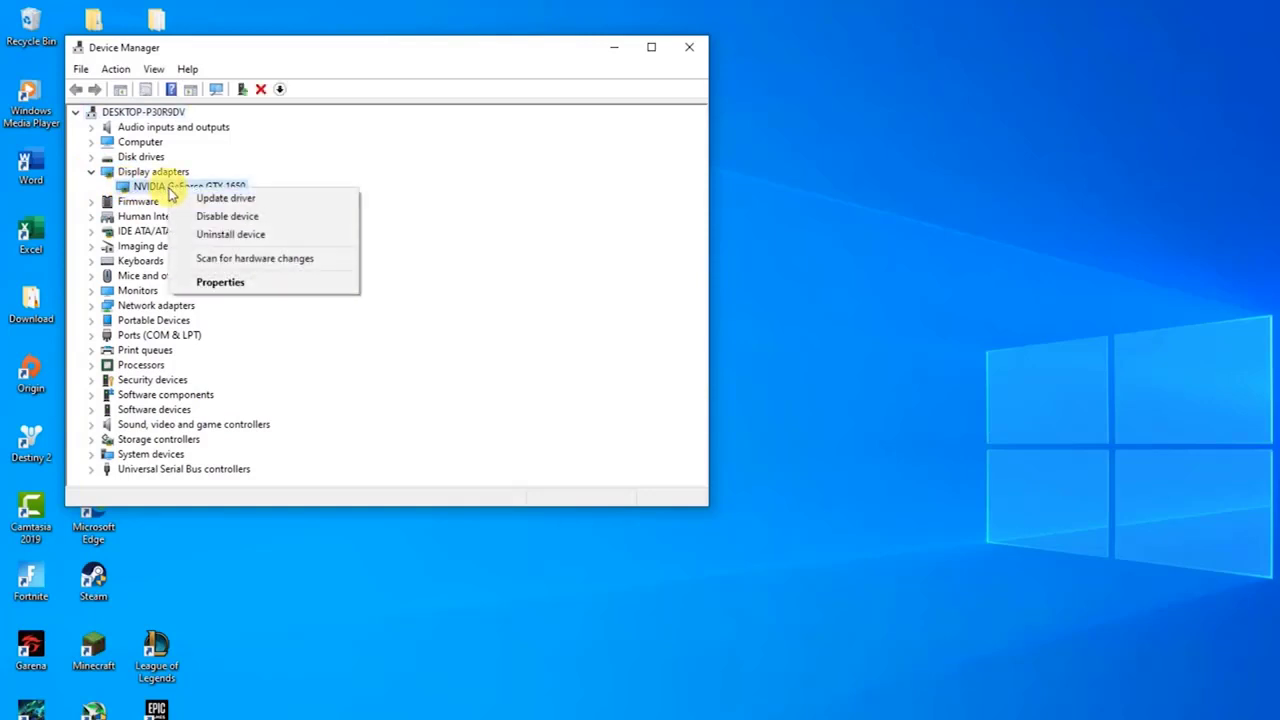
{"action": "left_click", "coordinate": [222, 240]}
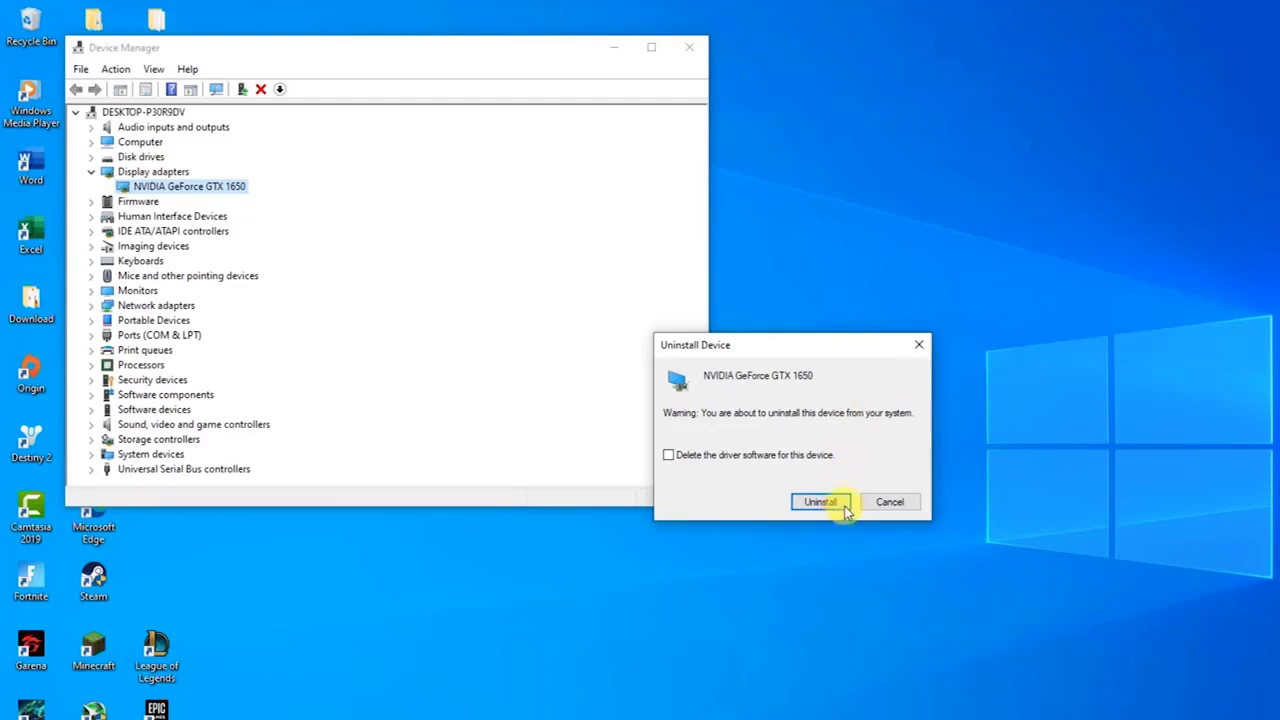
{"action": "left_click", "coordinate": [921, 349]}
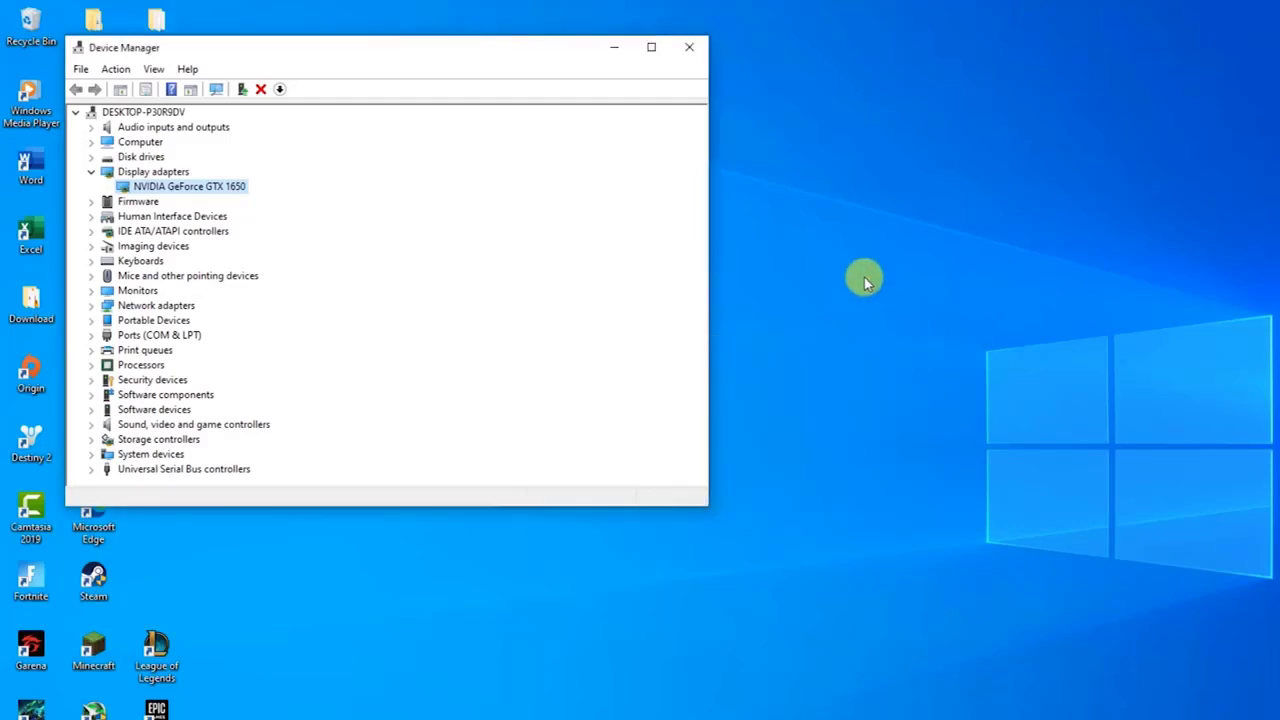
{"action": "left_click", "coordinate": [687, 47]}
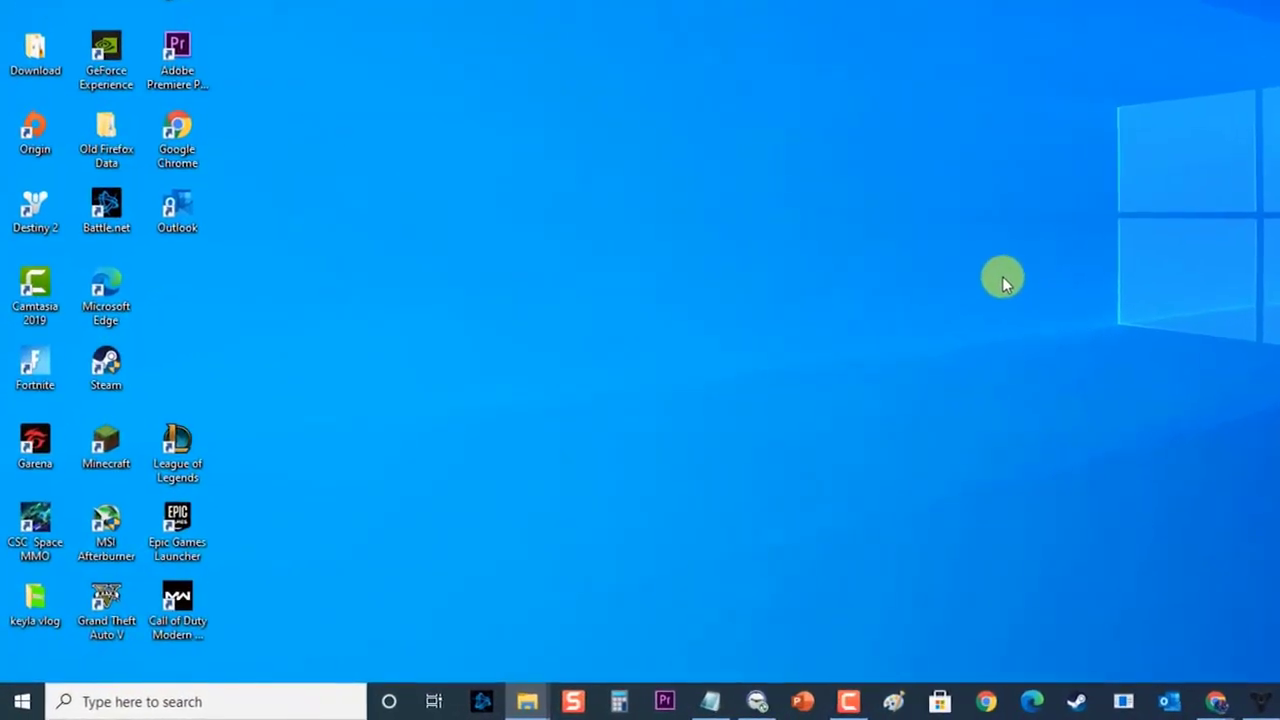
Step: Run msconfig to open System Configuration and disable Safe boot in the boot options
{"action": "key", "text": "super+r"}
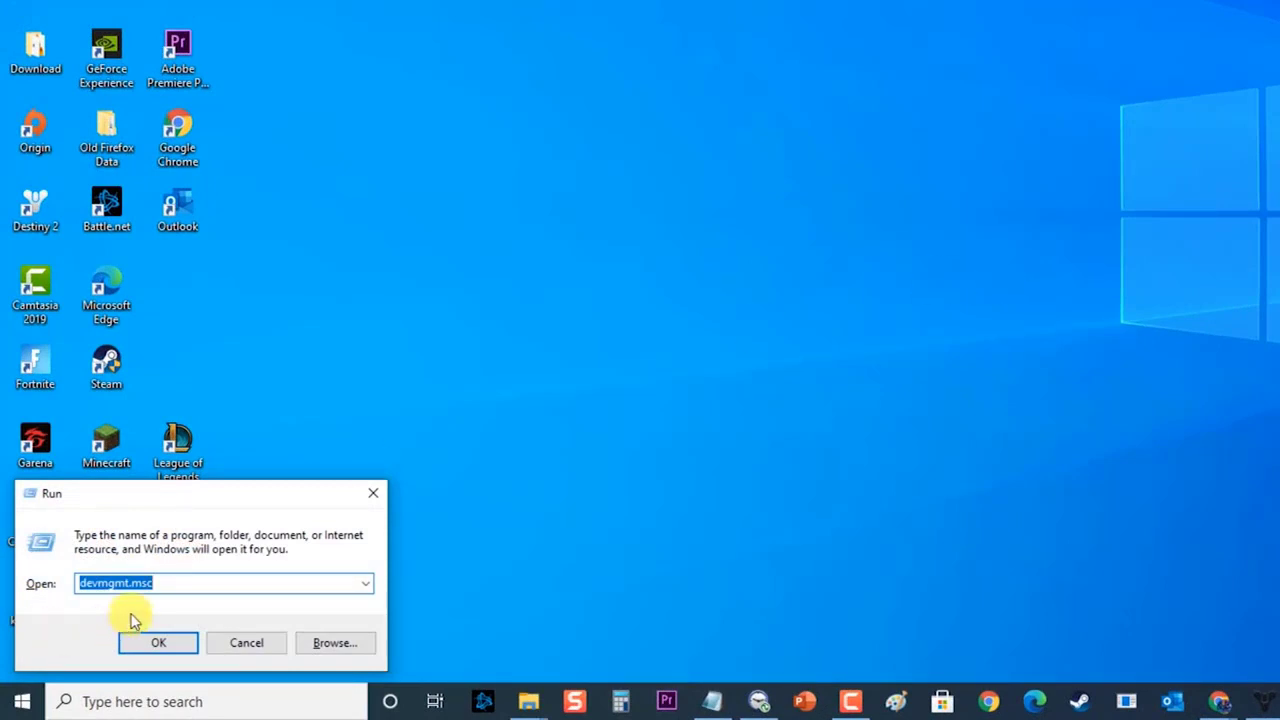
{"action": "key", "text": "BackSpace"}
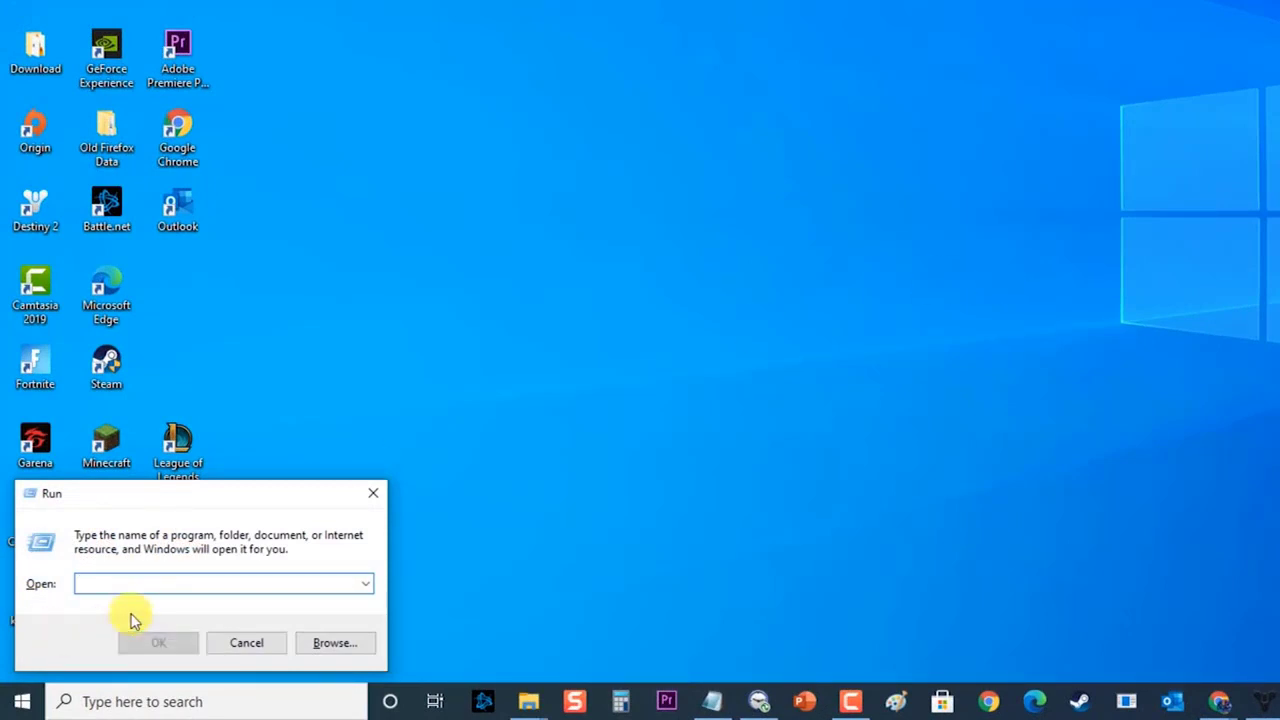
{"action": "type", "text": "ms"}
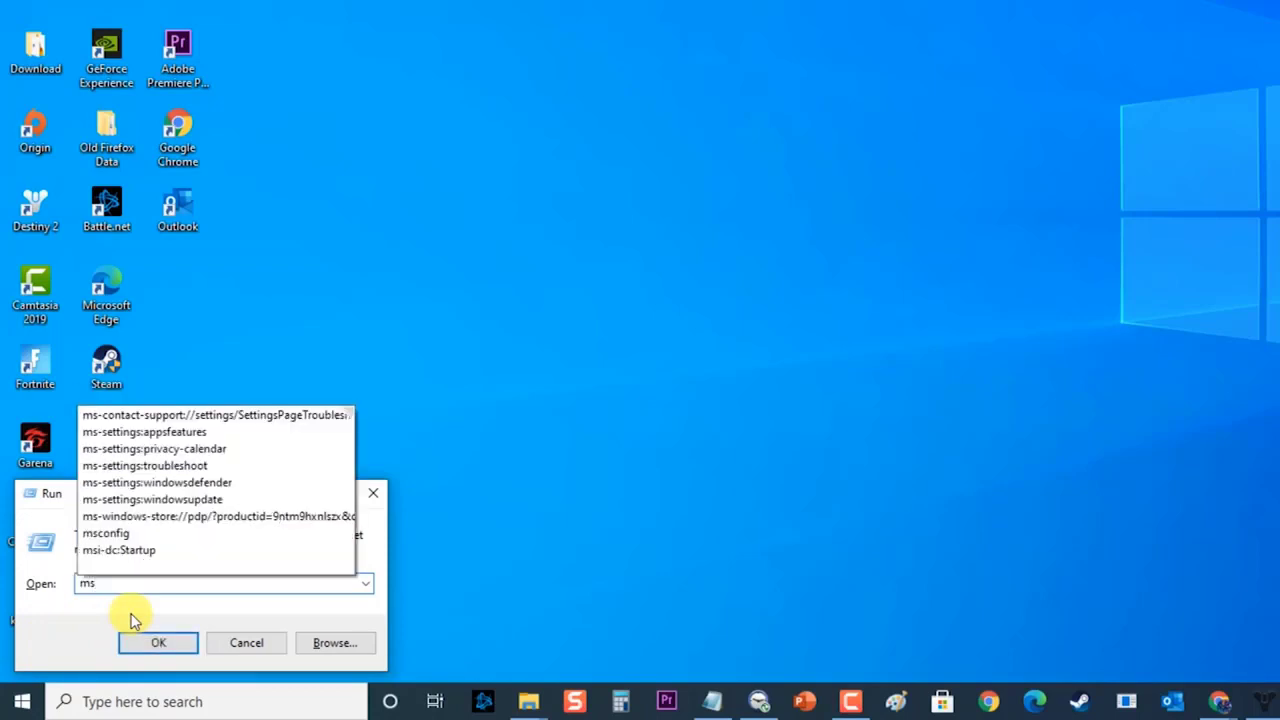
{"action": "type", "text": "config"}
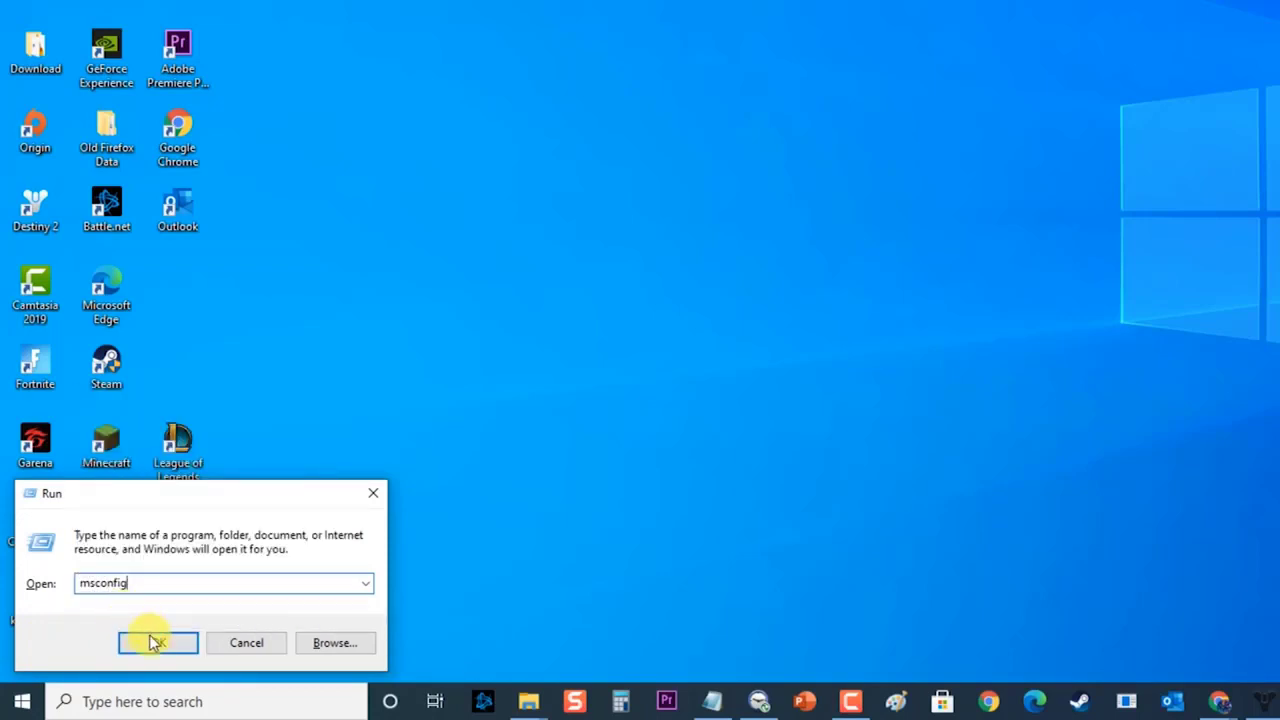
{"action": "left_click", "coordinate": [157, 638]}
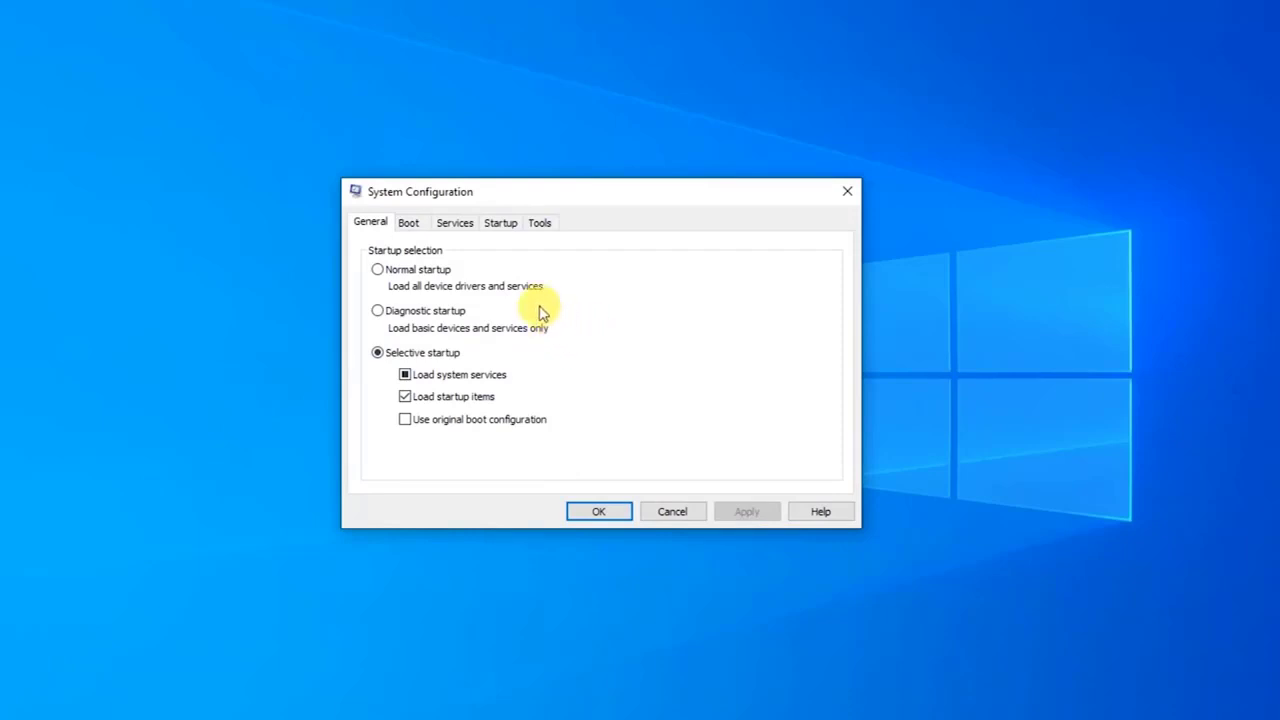
{"action": "left_click", "coordinate": [409, 224]}
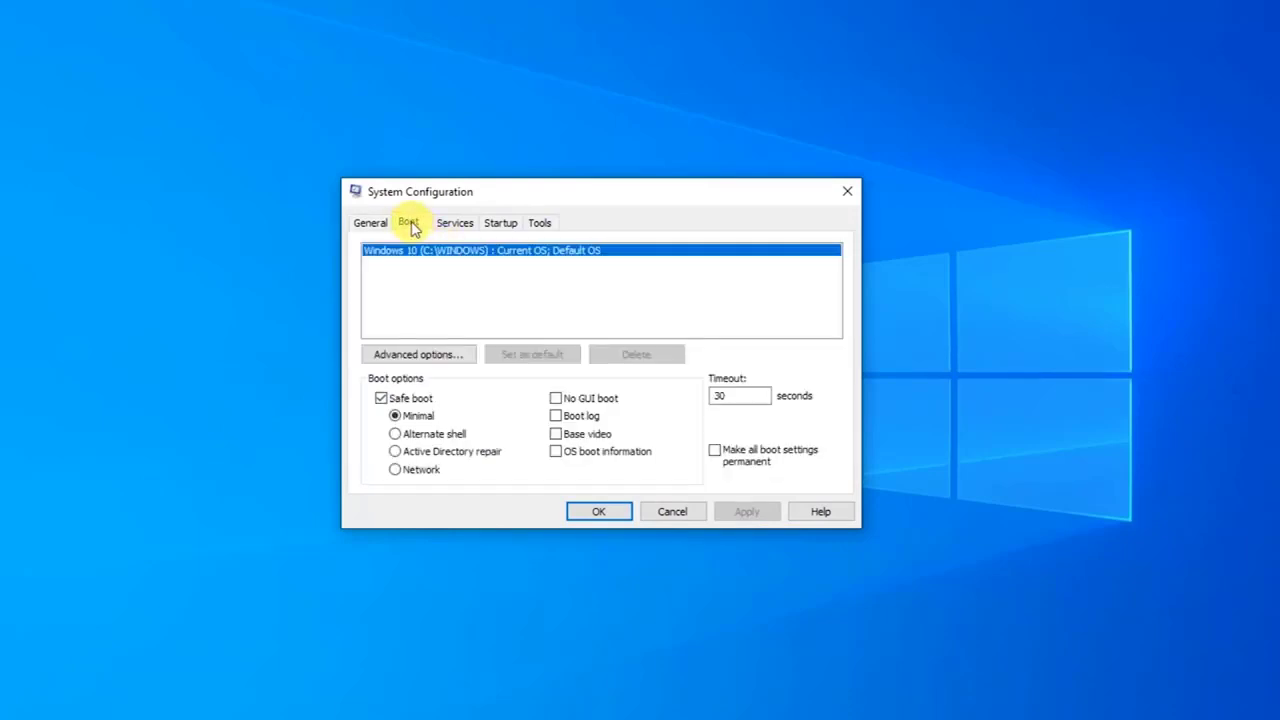
{"action": "left_click", "coordinate": [381, 398]}
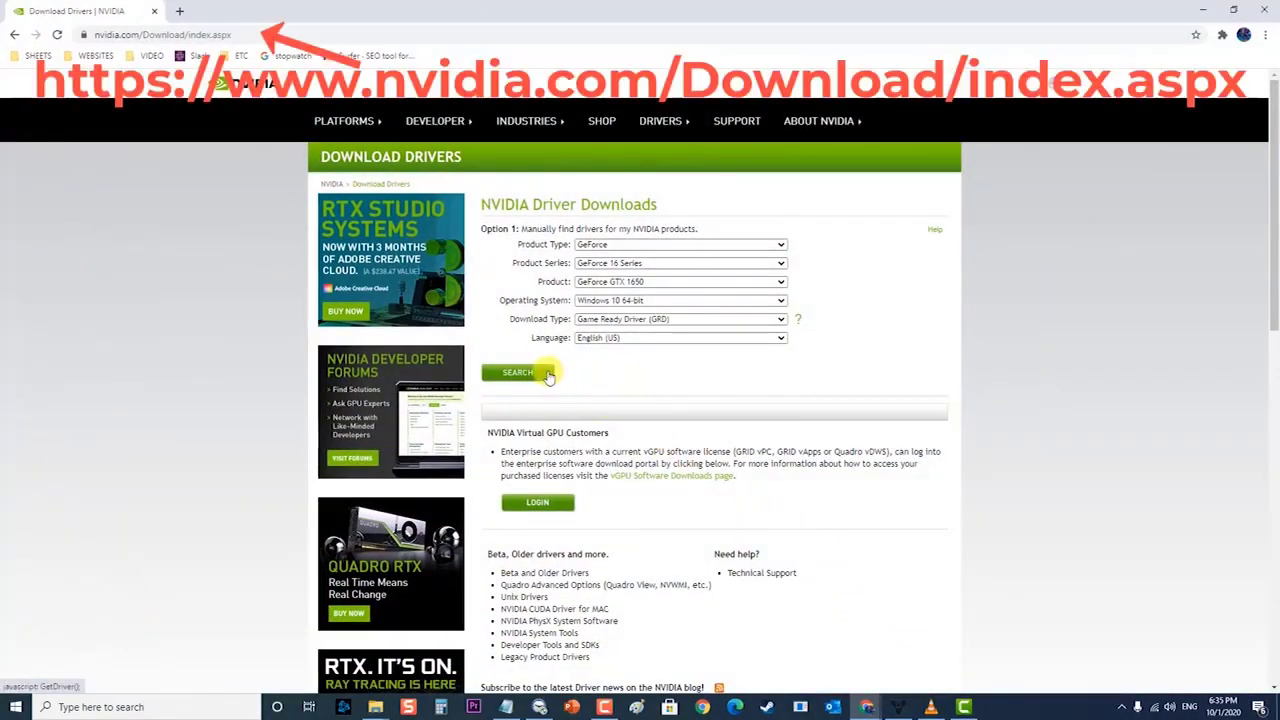
Step: Search NVIDIA's driver downloads for the GeForce GTX 1650 Game Ready Driver for Windows 10 64-bit, view the result and close the browser
{"action": "left_click", "coordinate": [517, 372]}
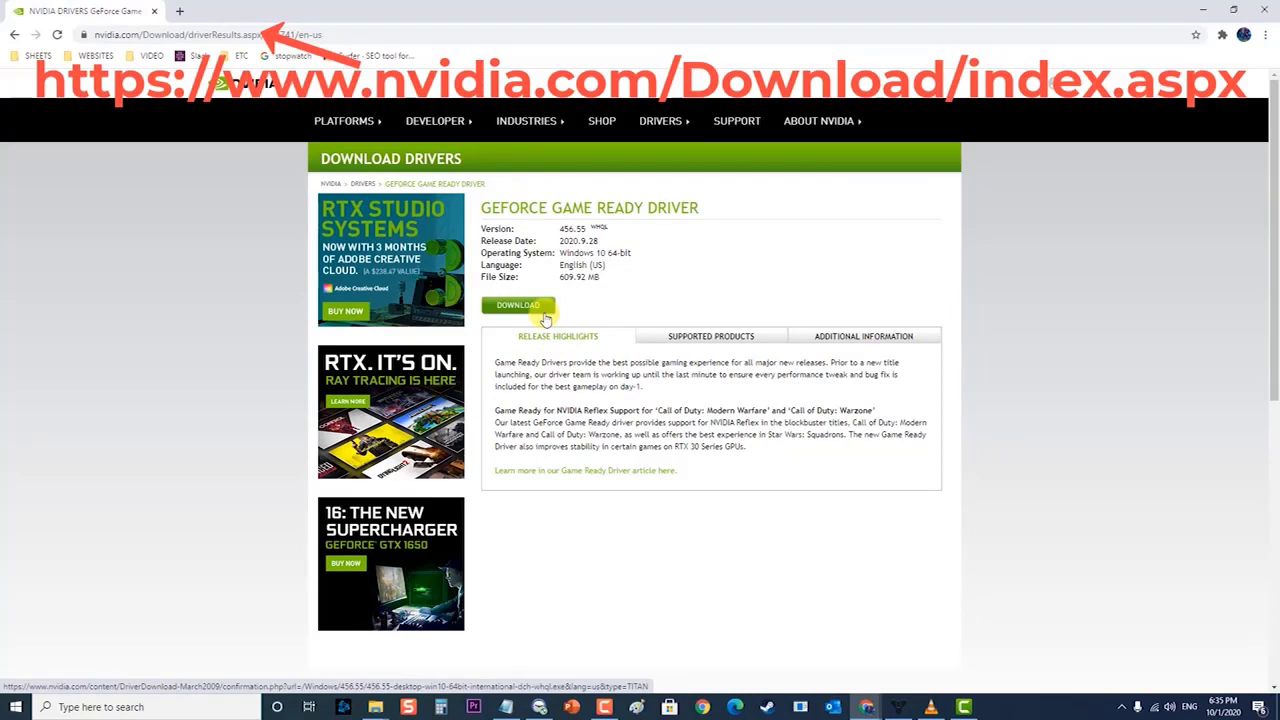
{"action": "left_click", "coordinate": [545, 318]}
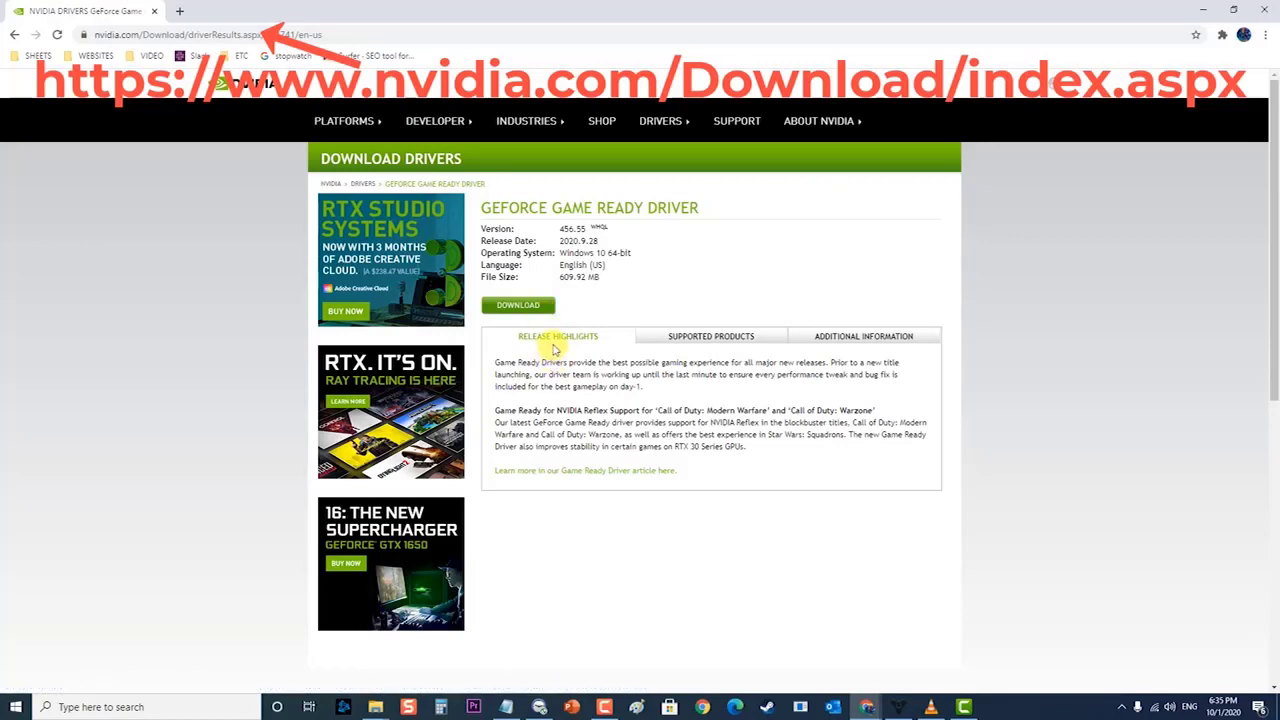
{"action": "left_click", "coordinate": [1268, 12]}
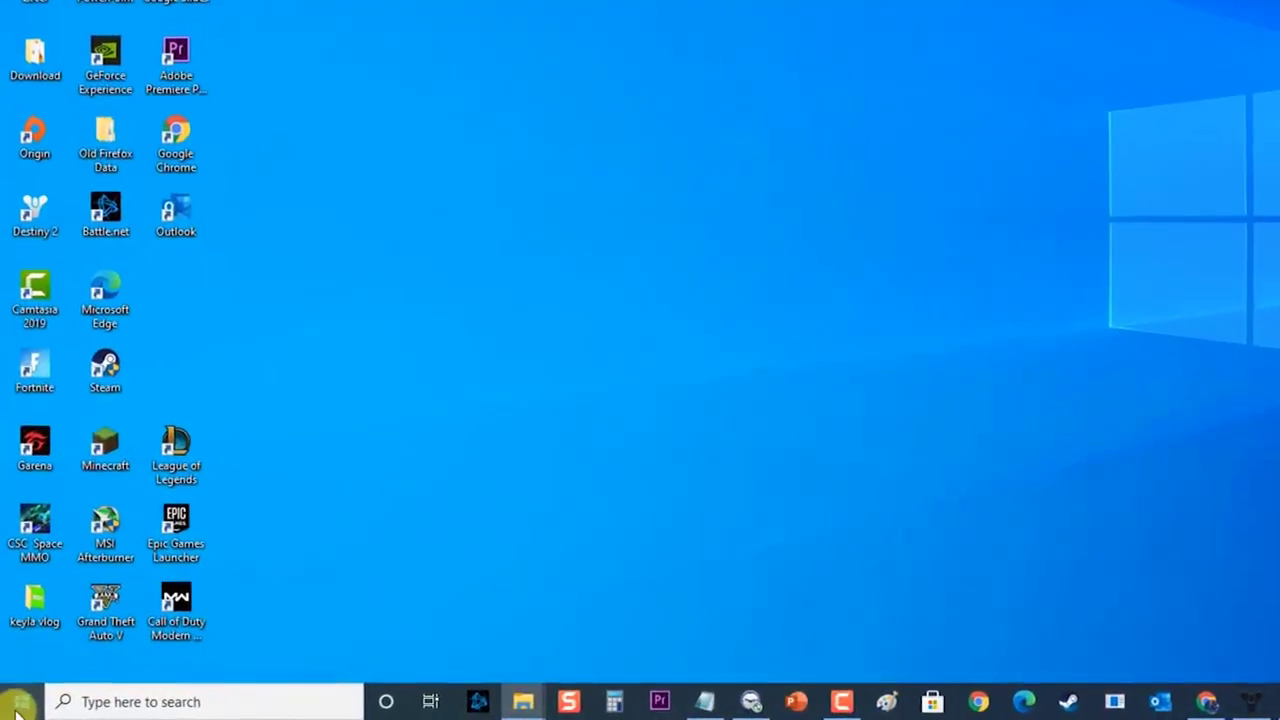
Step: Bring up the Restart power option for the PC and dismiss it without restarting
{"action": "left_click", "coordinate": [15, 707]}
{"action": "left_click", "coordinate": [22, 676]}
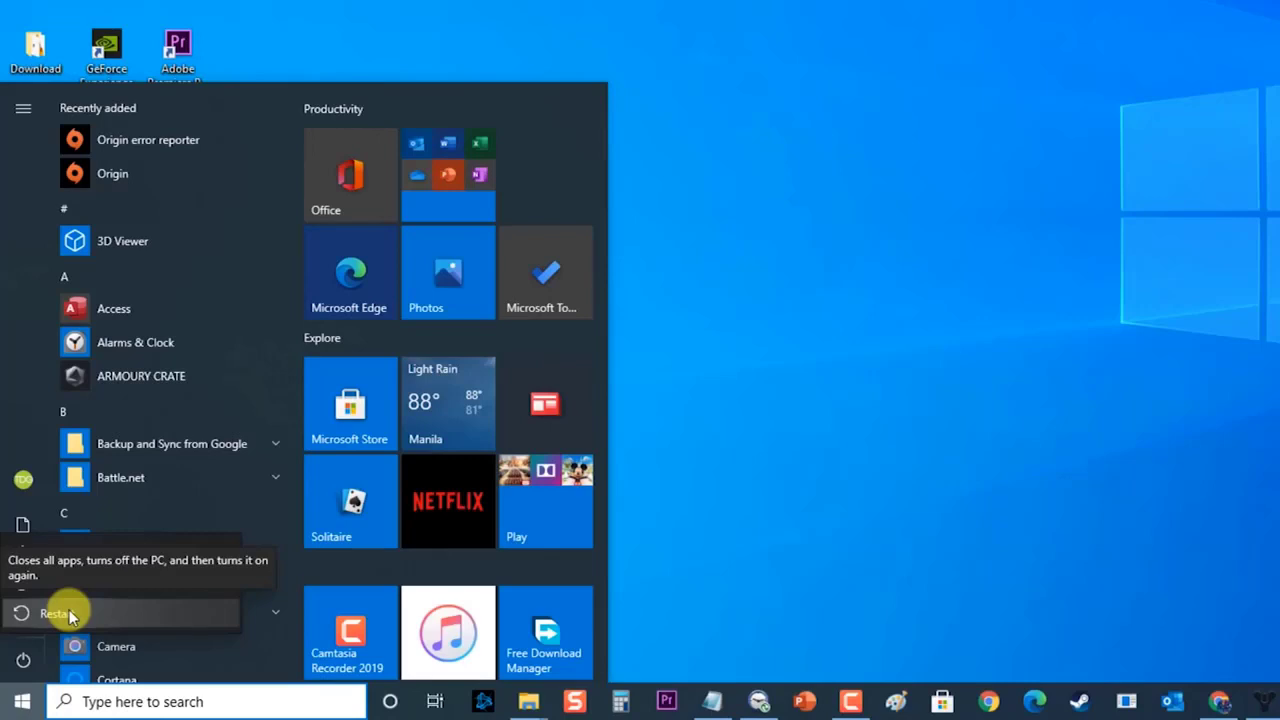
{"action": "left_click", "coordinate": [968, 246]}
{"action": "left_click", "coordinate": [969, 246]}
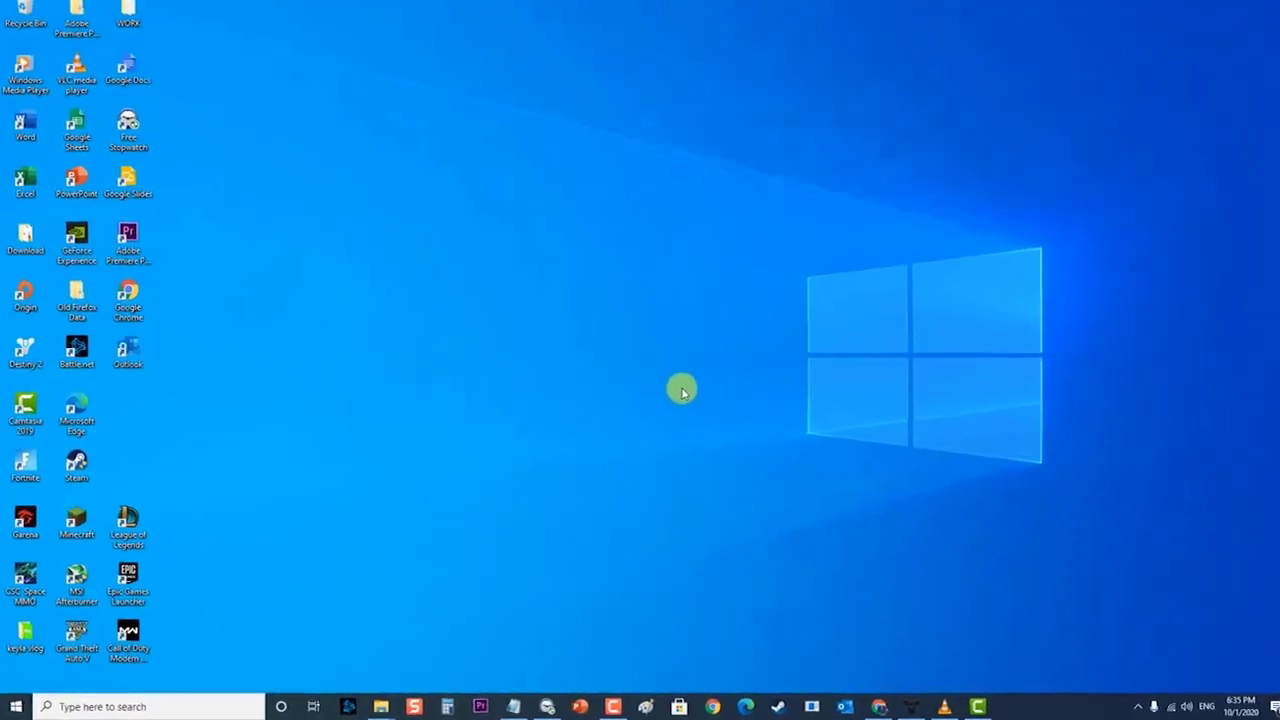